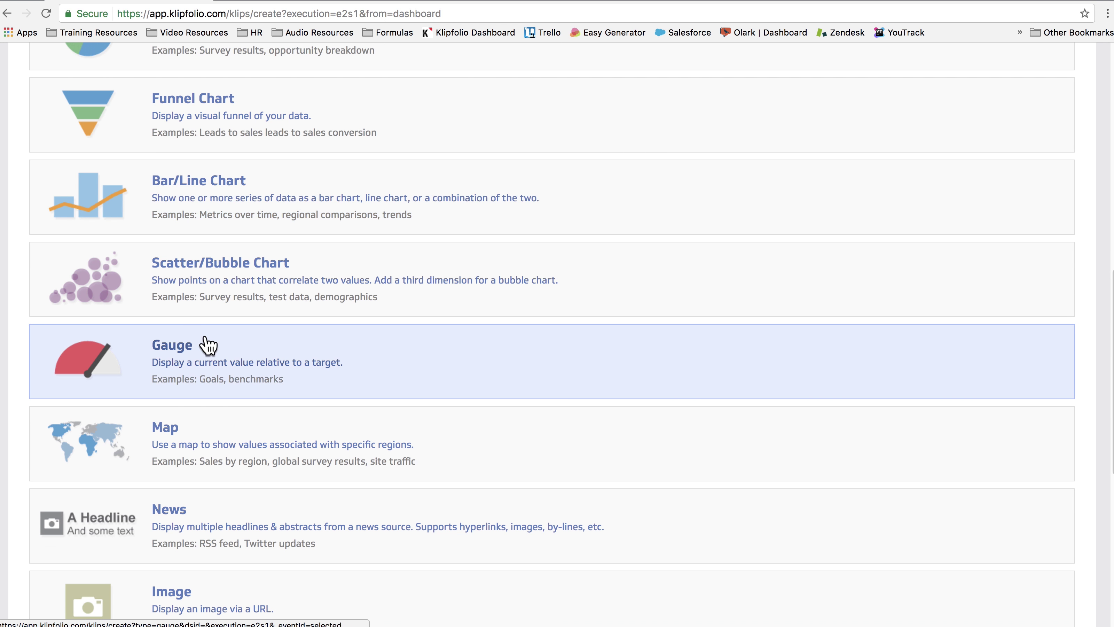
- Create a gauge Klip that uses the existing Example: Sales Targets data source from the library
click(234, 351)
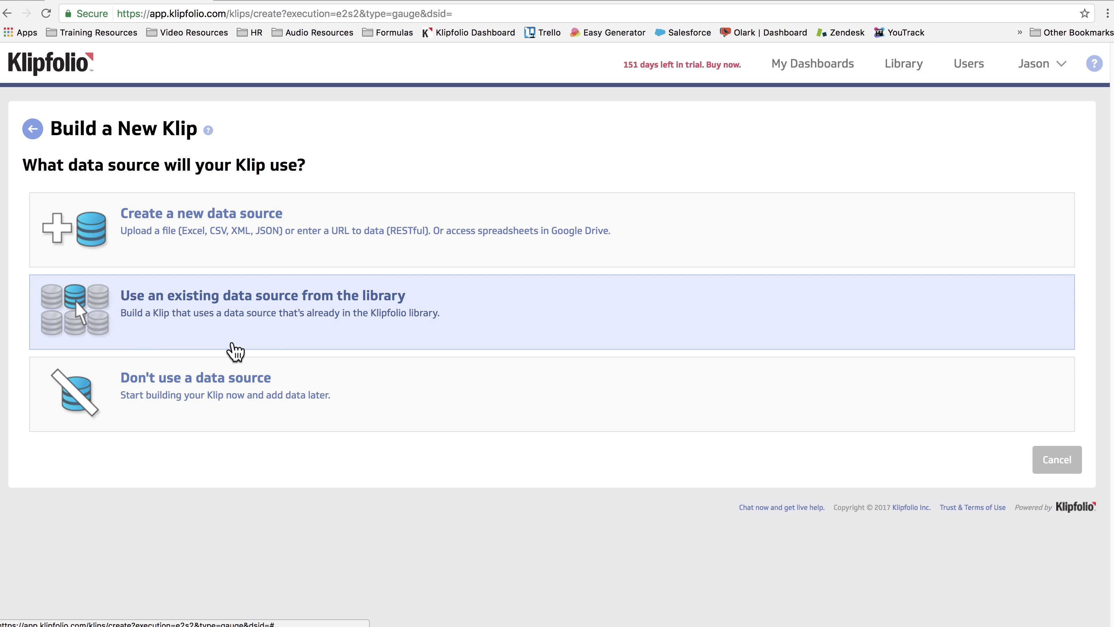
click(461, 296)
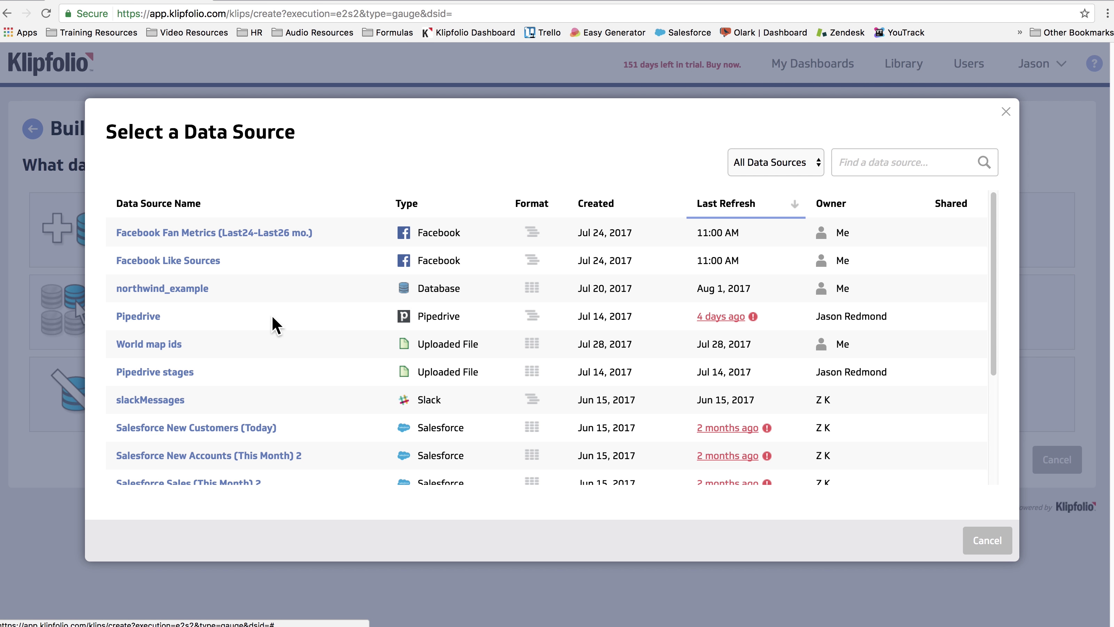
scroll(274, 320, down, 5)
click(204, 398)
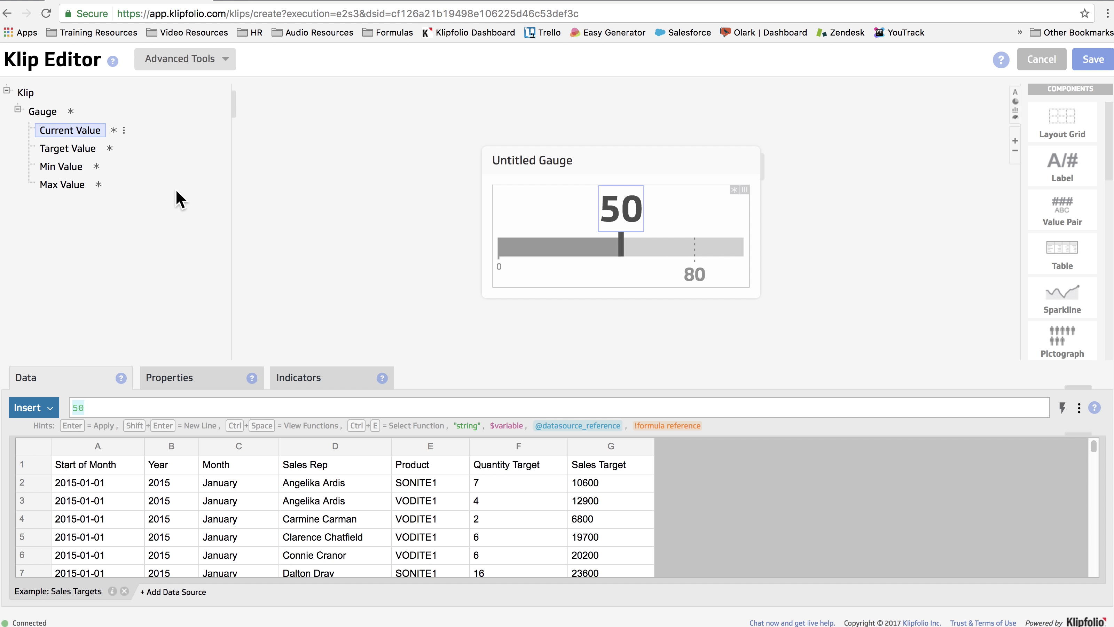
- Set the gauge's Target Value to the Sales Target column and add hidden data beneath it using the Sales Rep column
click(73, 149)
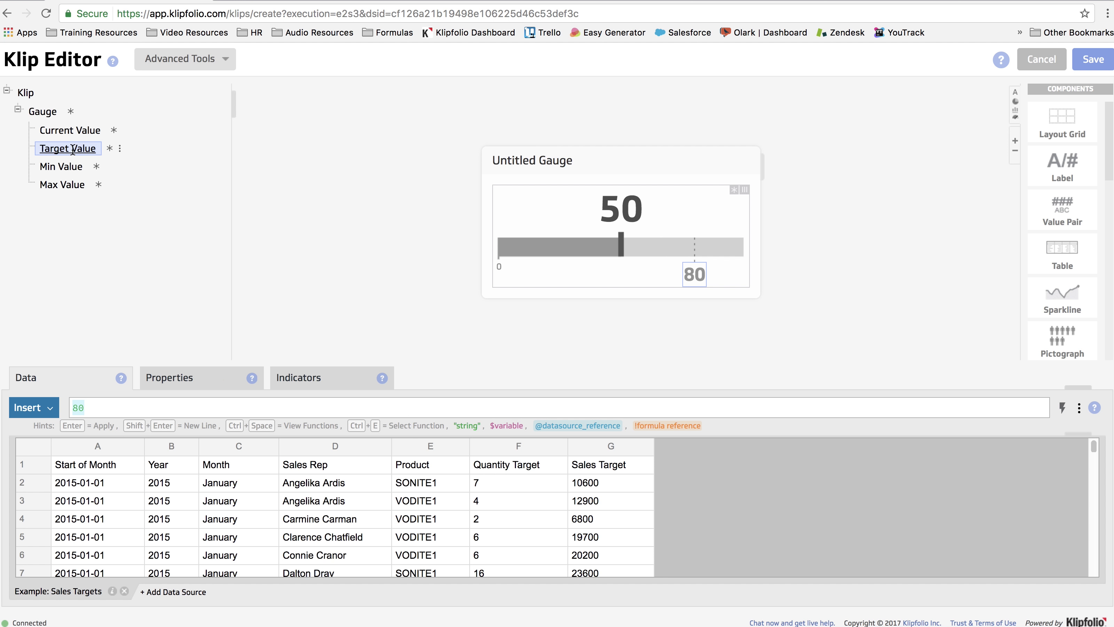
click(610, 446)
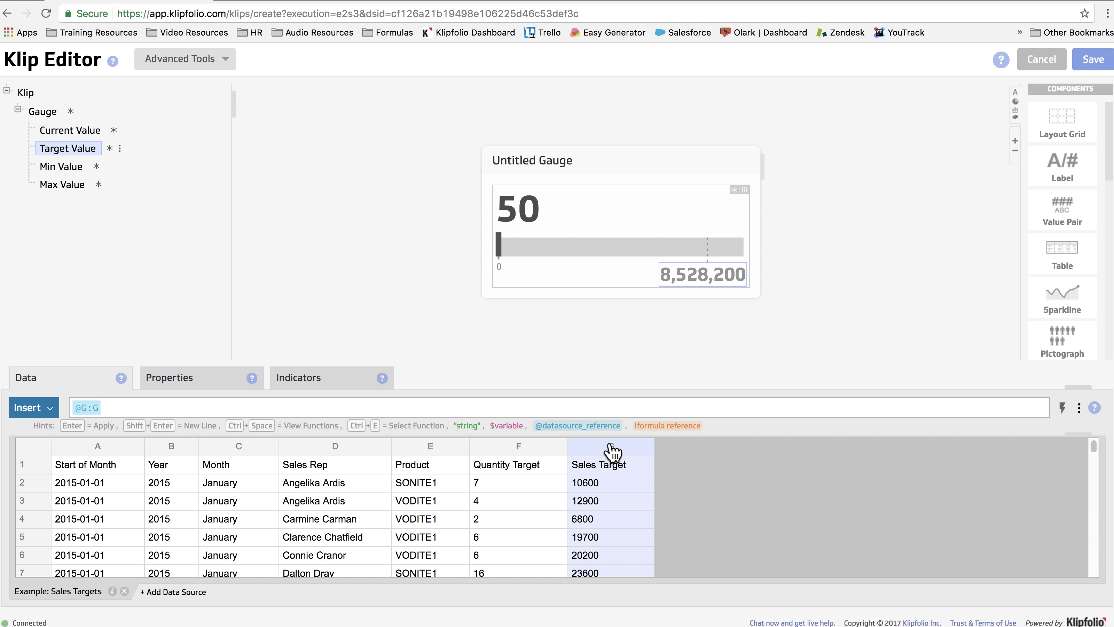
click(120, 149)
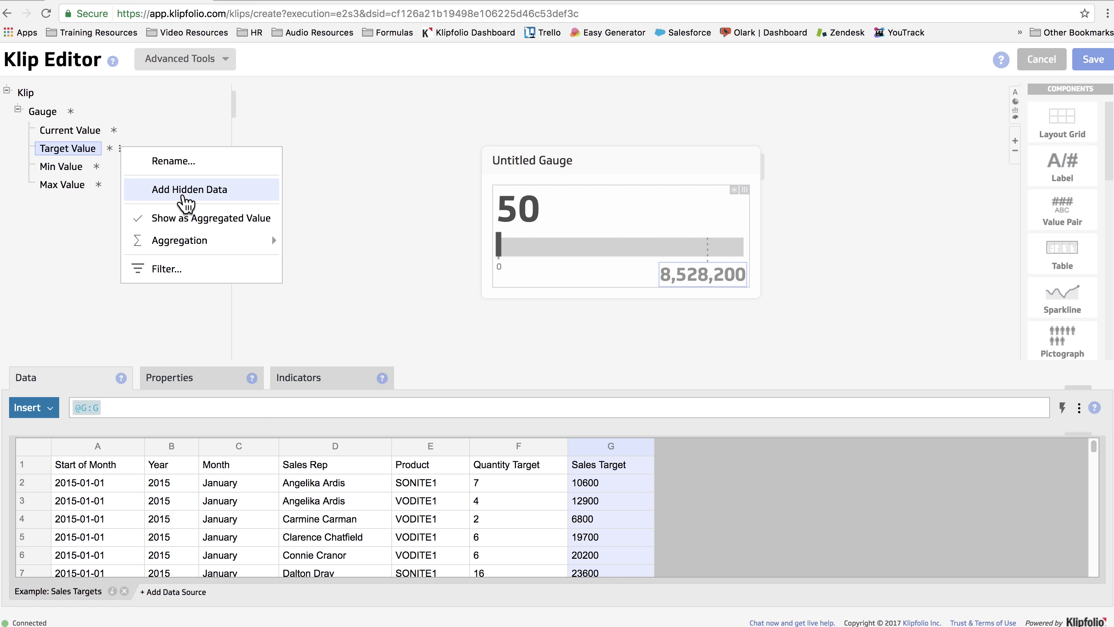
click(185, 201)
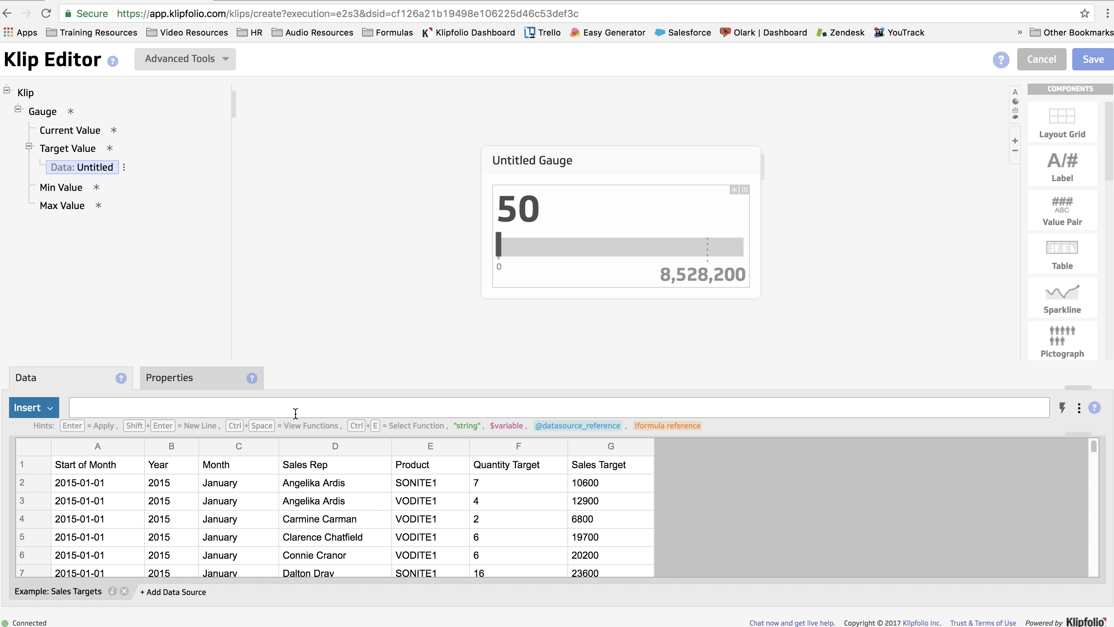
click(324, 450)
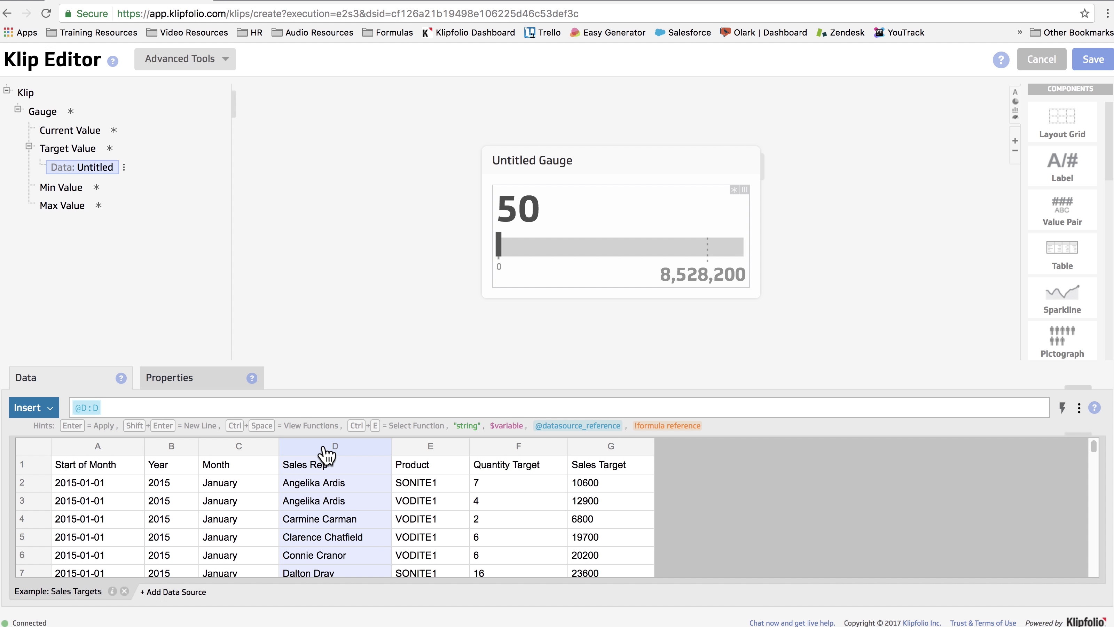
- Title the hidden data "Targets:" plus the first listed sales rep's first name, and filter it to only that rep
click(211, 384)
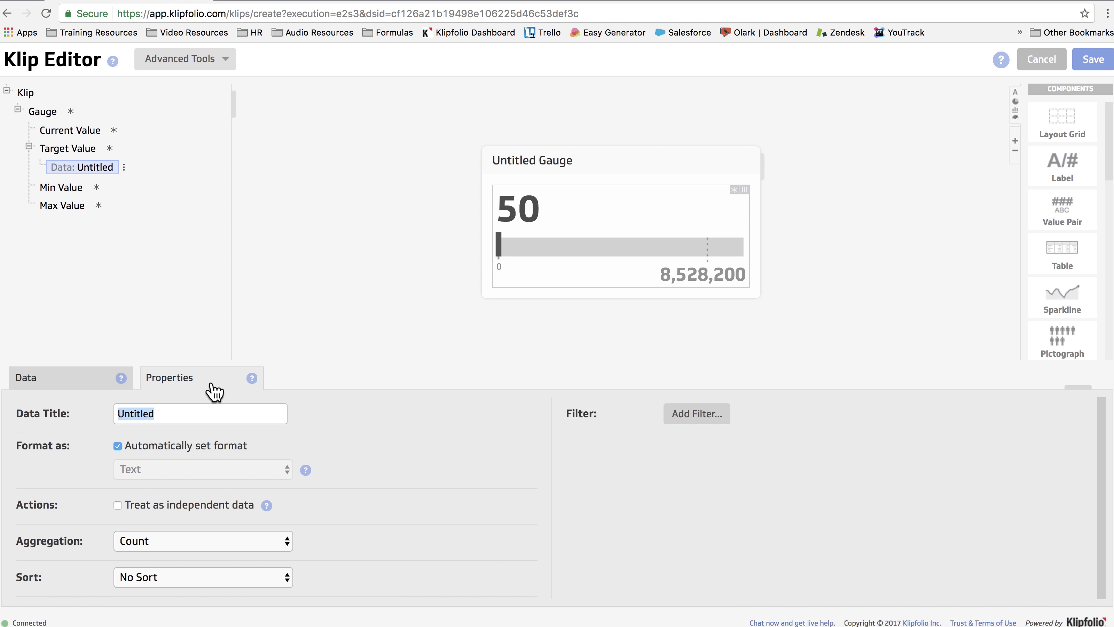
text(Targets)
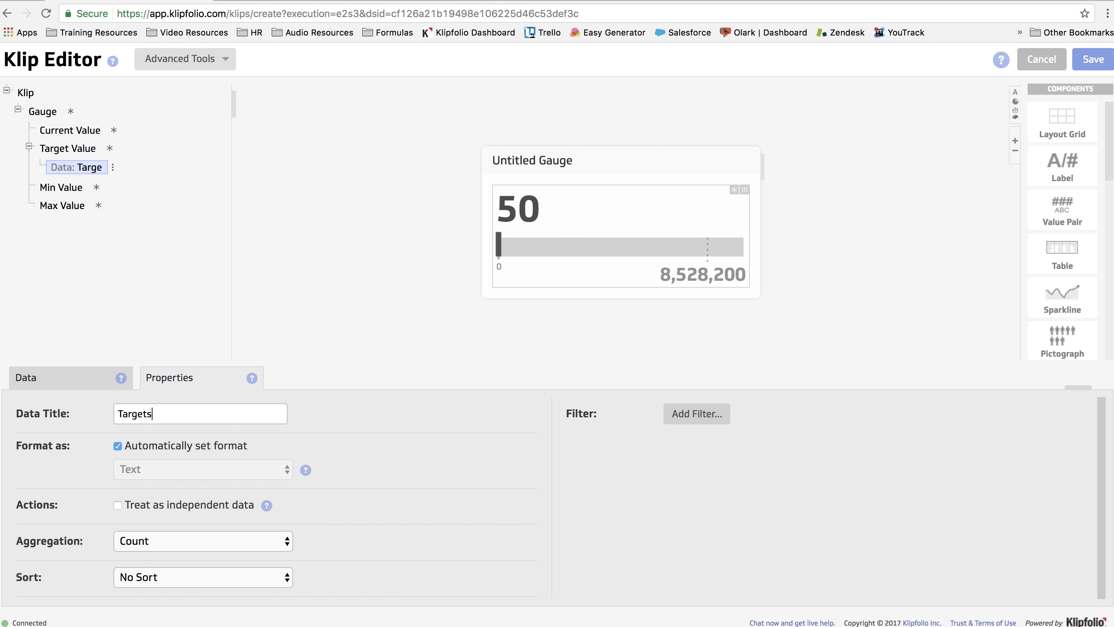
text(: Angelika)
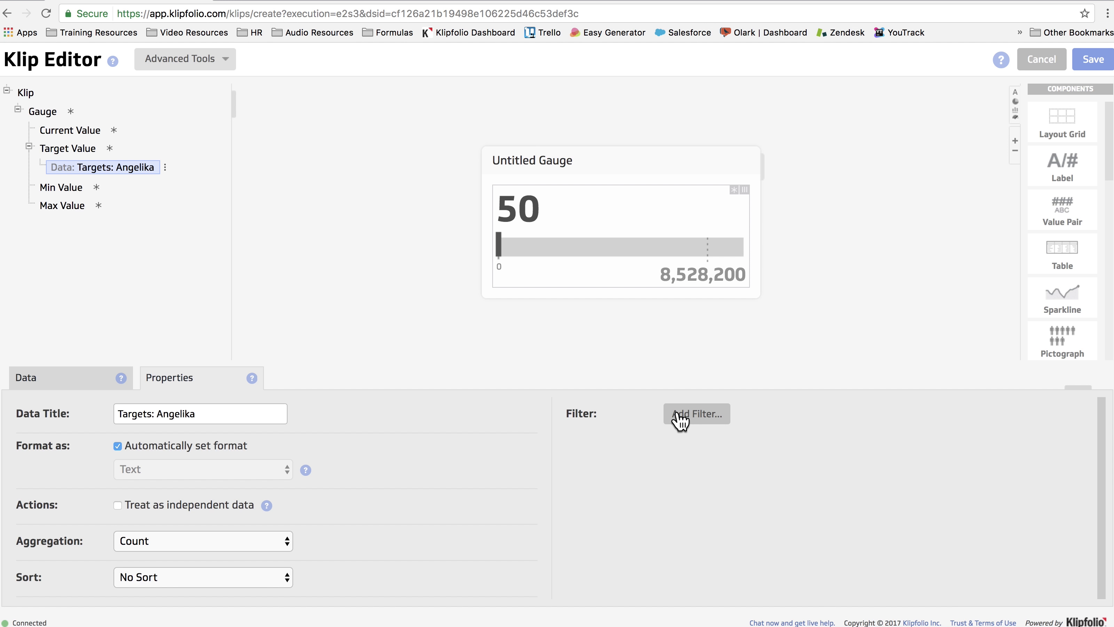
click(679, 420)
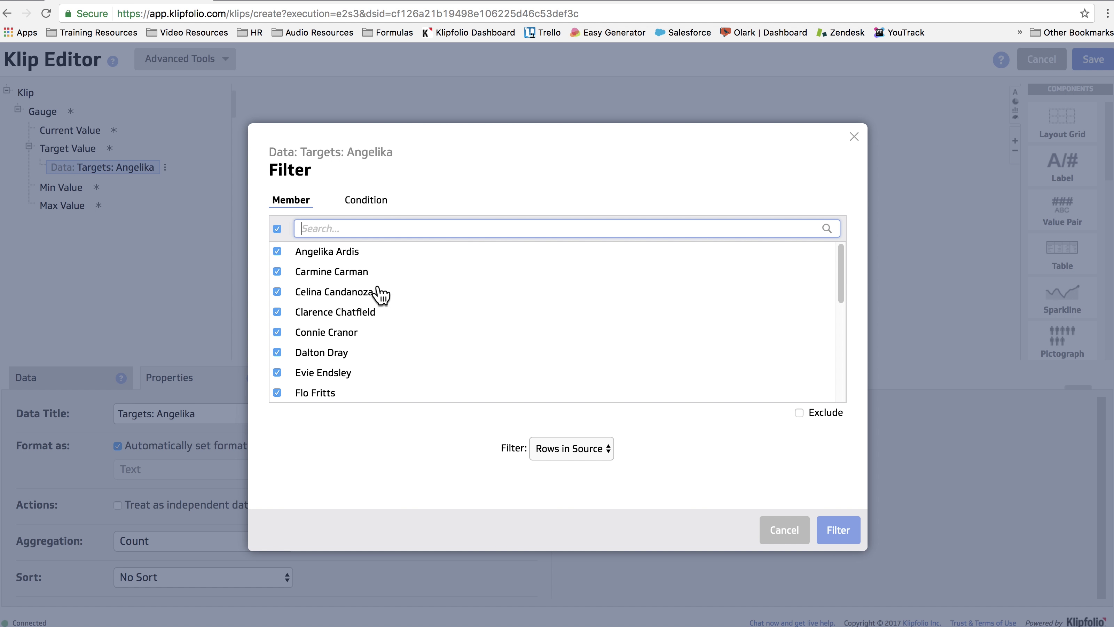
click(277, 251)
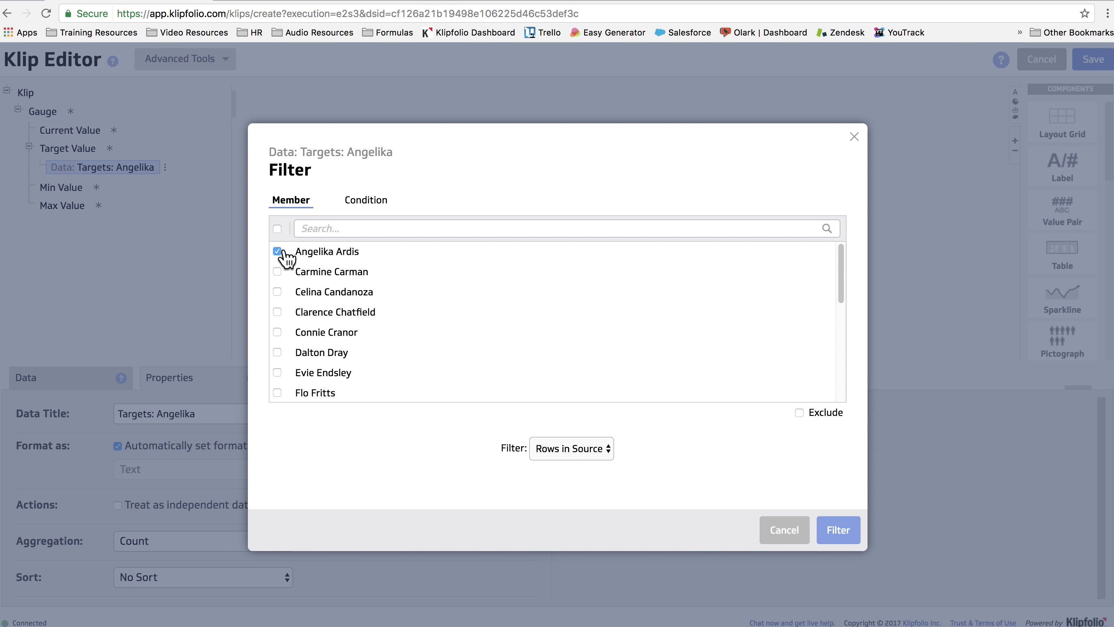
click(837, 530)
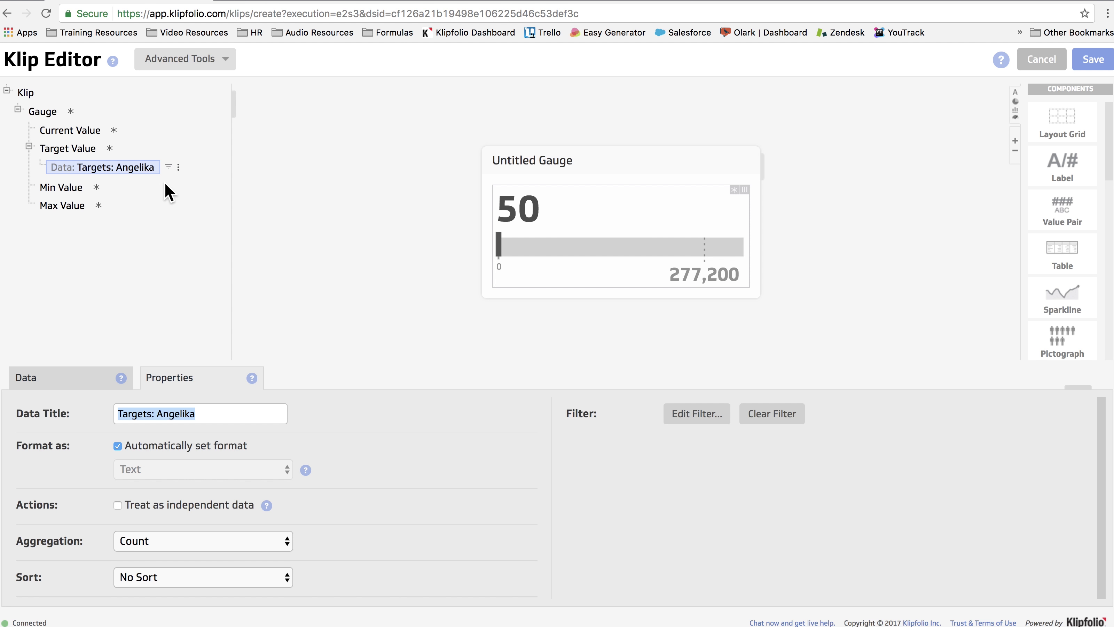
- Turn off automatic formatting for the Target Value and format it as Currency
click(76, 145)
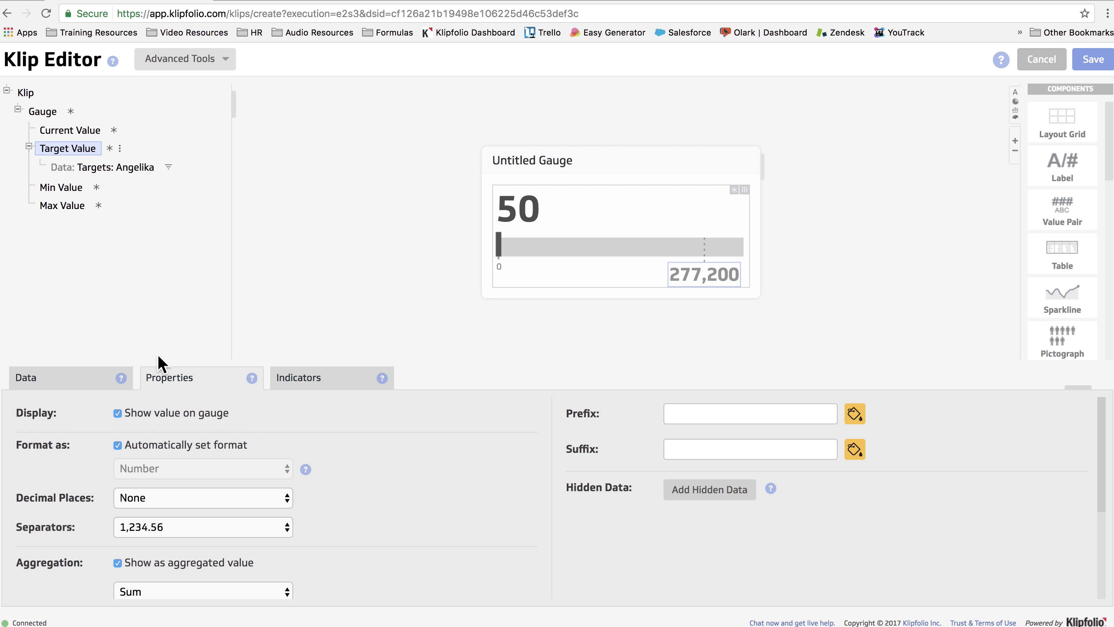
click(175, 446)
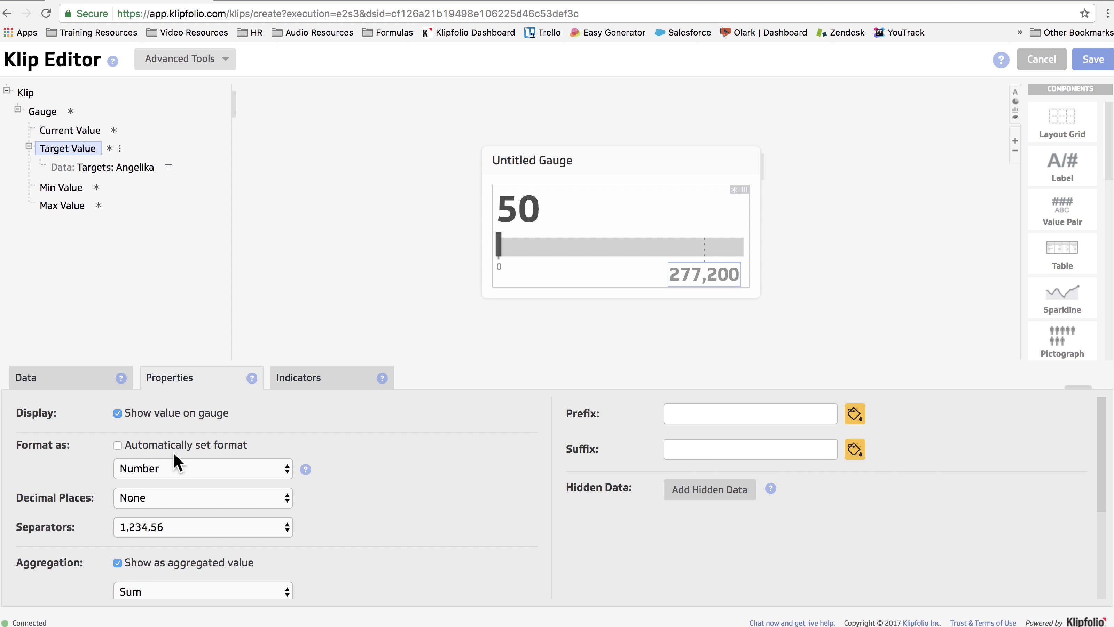
click(174, 468)
click(173, 491)
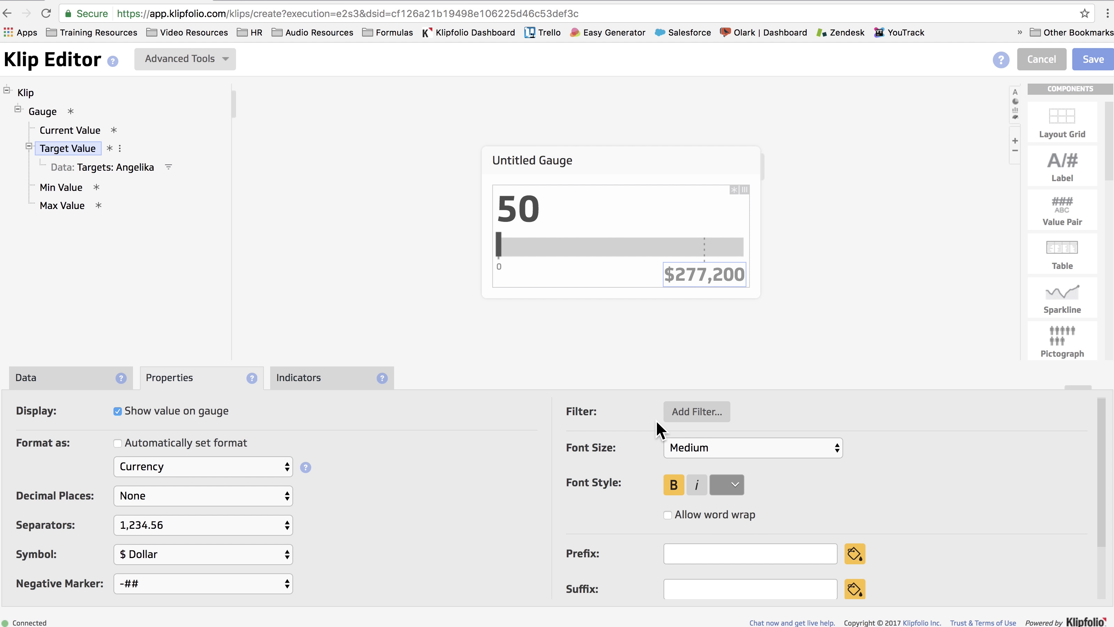
- Give the Target Value the suffix "- Target" and set its font size to Small
text(- Target)
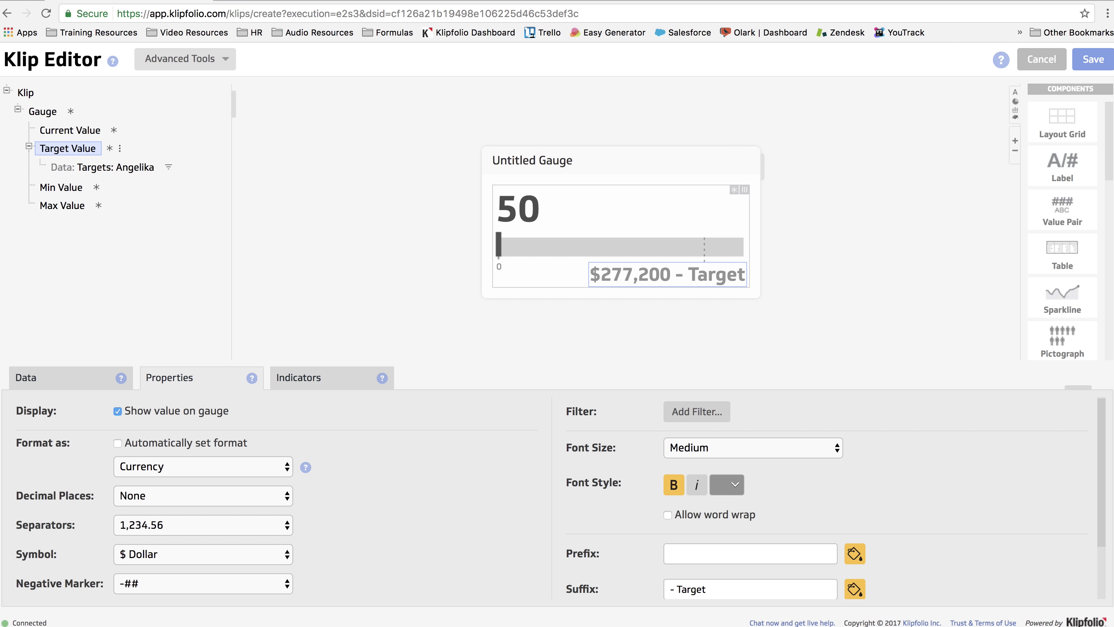
click(723, 449)
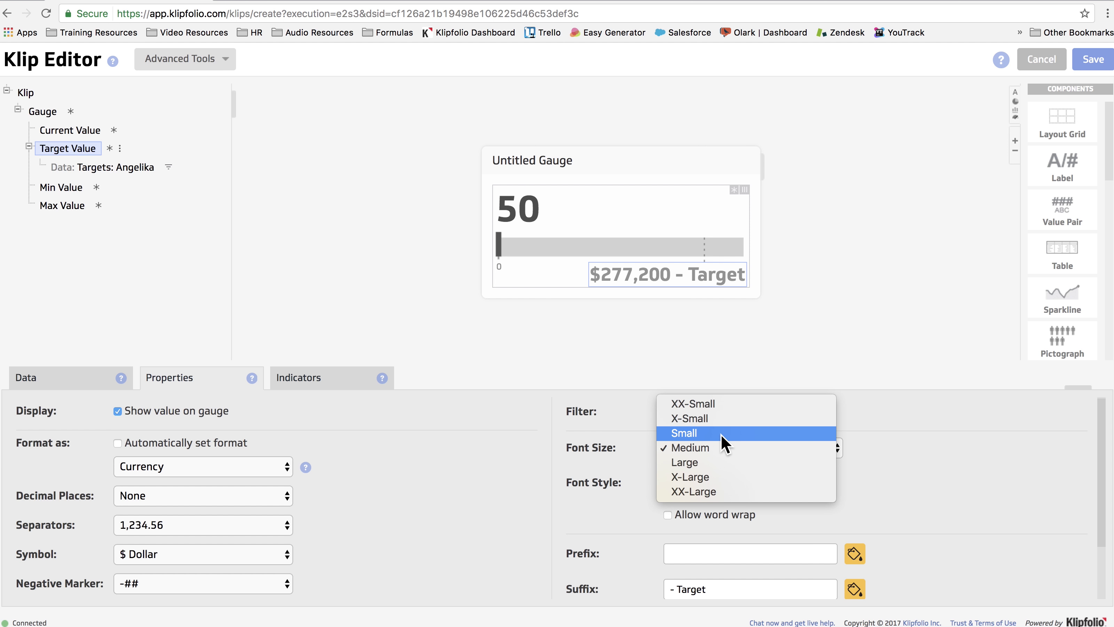
click(724, 444)
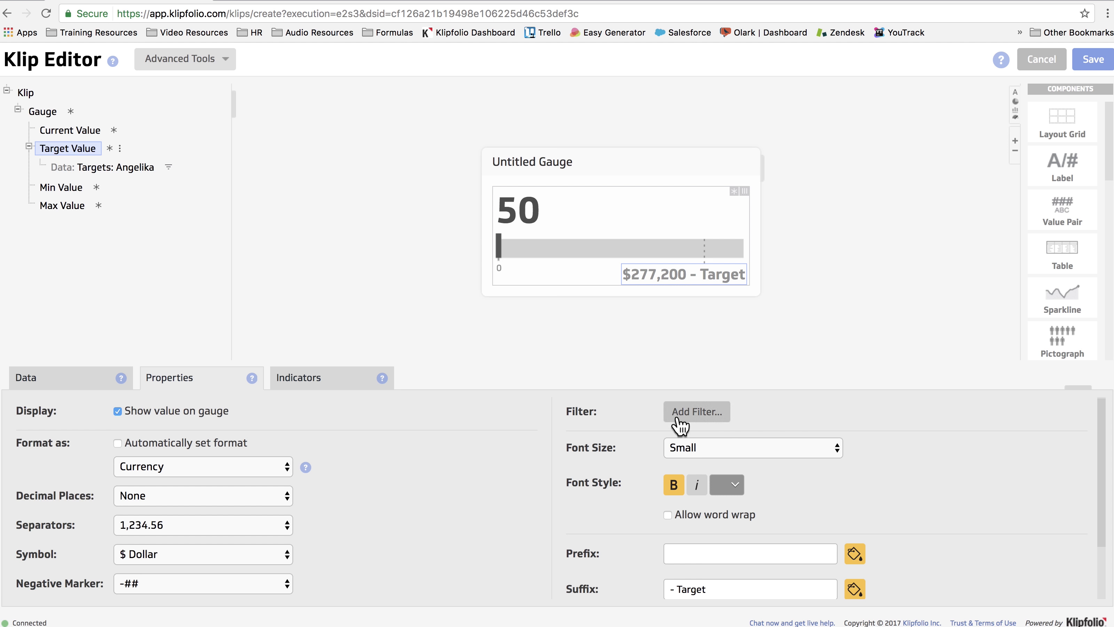
- Add the Example: Sales Booked data source to the Klip for the gauge's Current Value
click(79, 131)
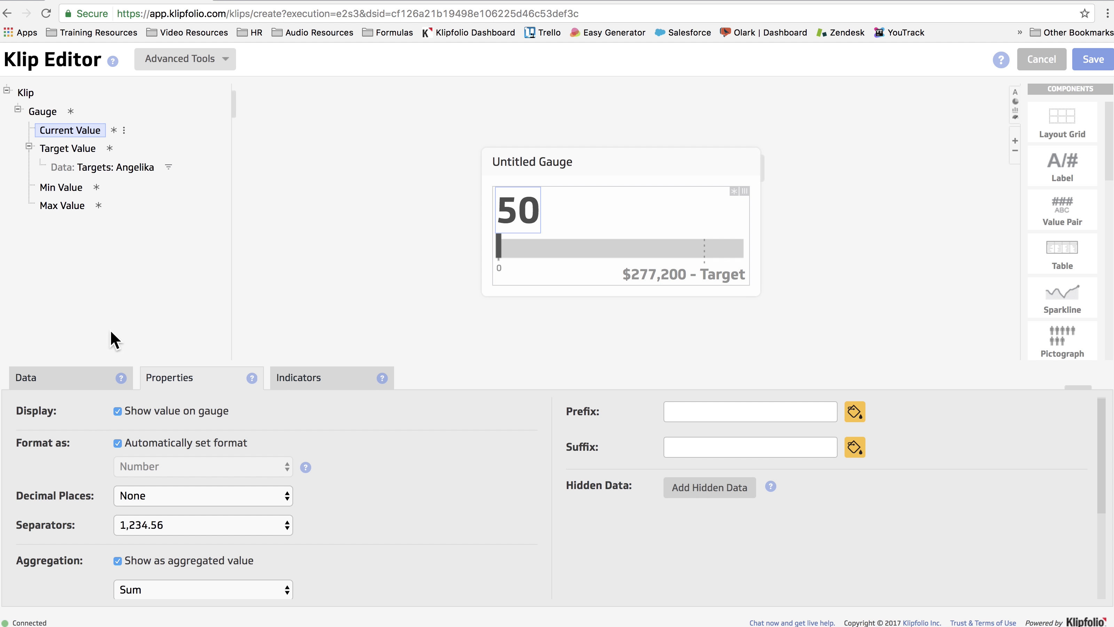
click(95, 386)
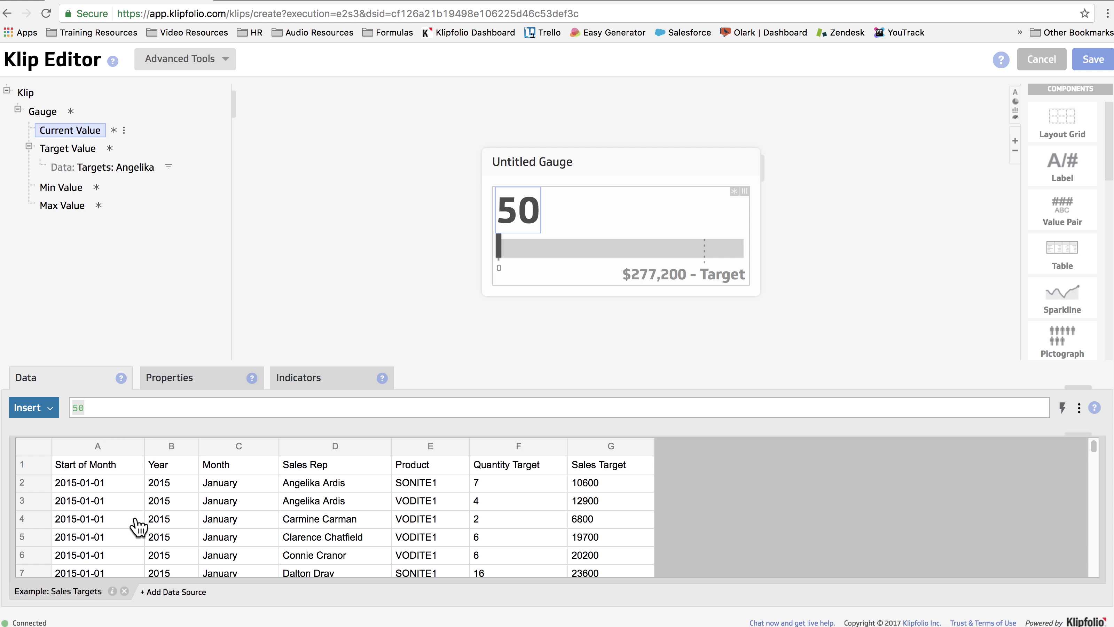
click(189, 593)
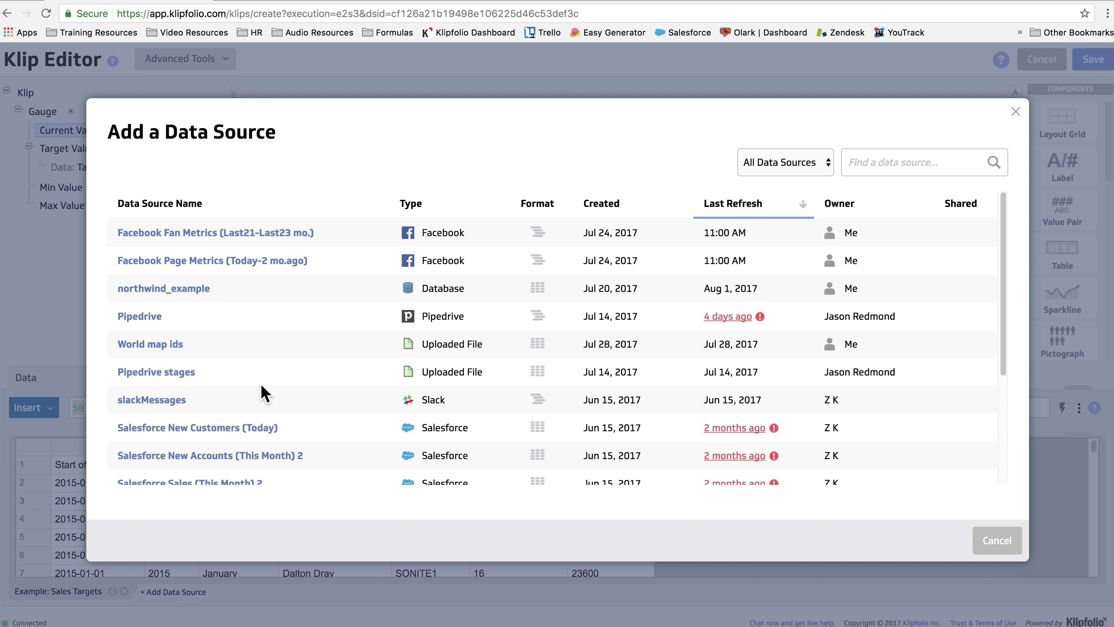
scroll(263, 392, down, 3)
scroll(263, 392, down, 1)
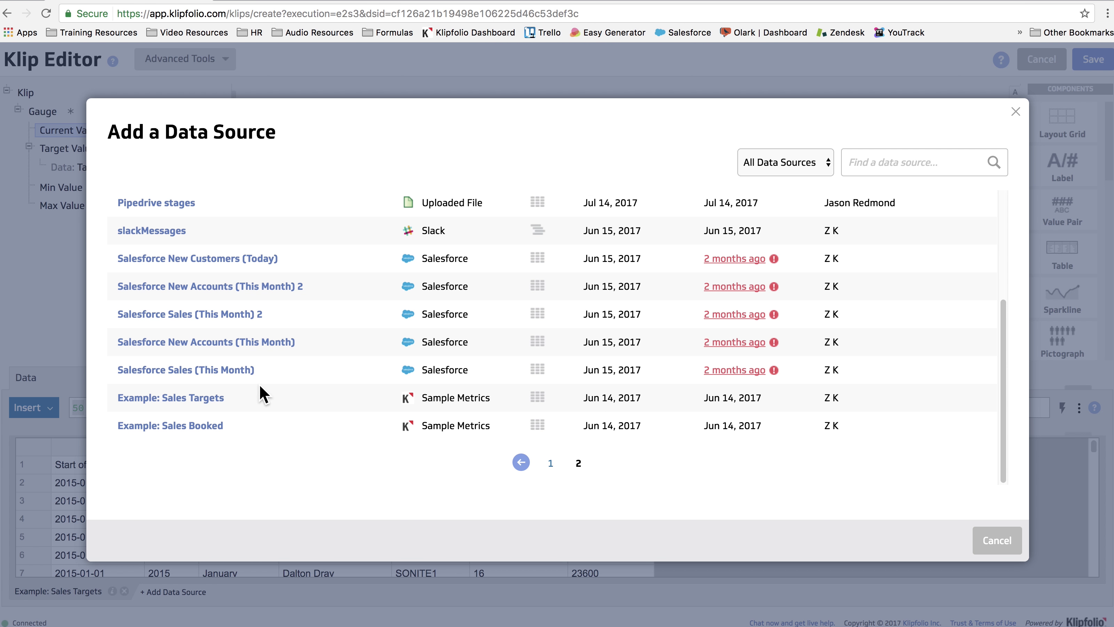
click(208, 437)
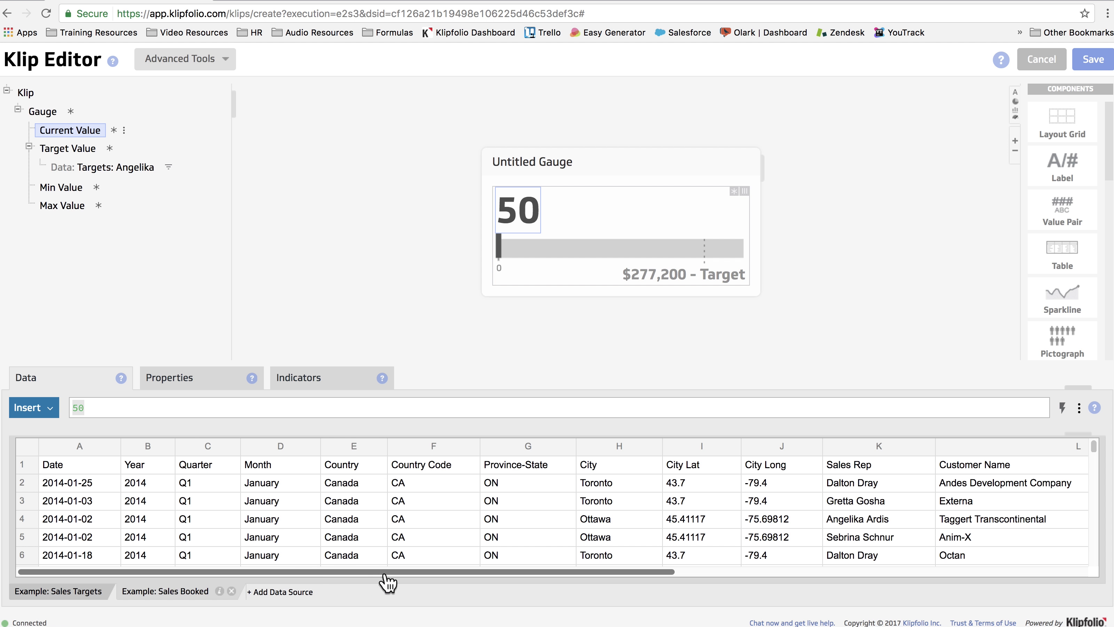
- Set the gauge's Current Value to the entire Revenue column (S) of the Sales Booked data
scroll(450, 570, down, 1)
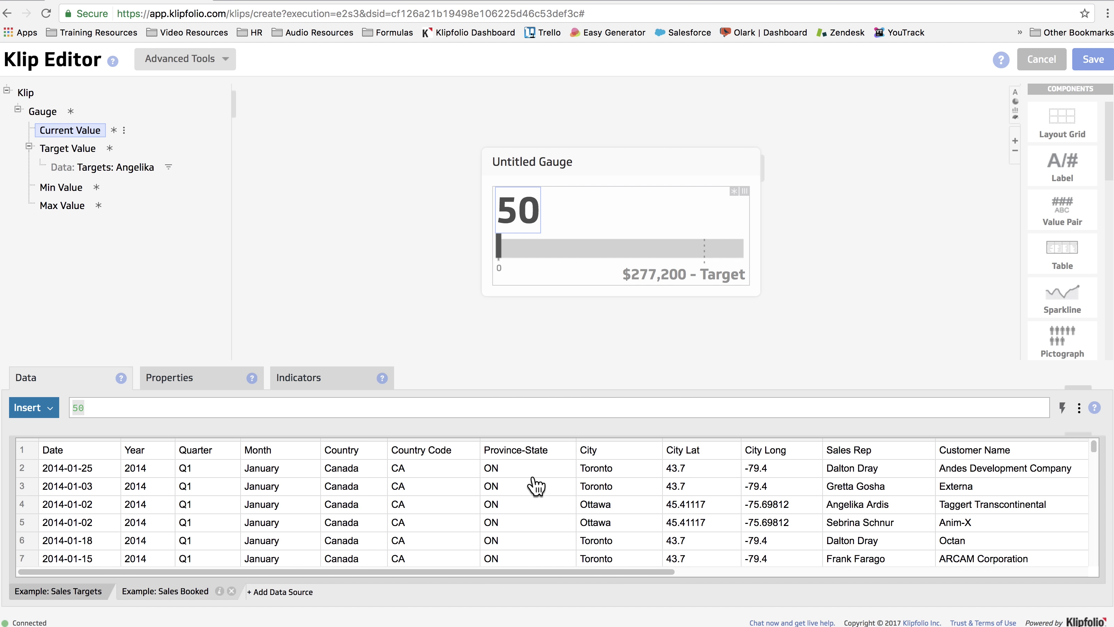
scroll(548, 486, right, 10)
click(1052, 452)
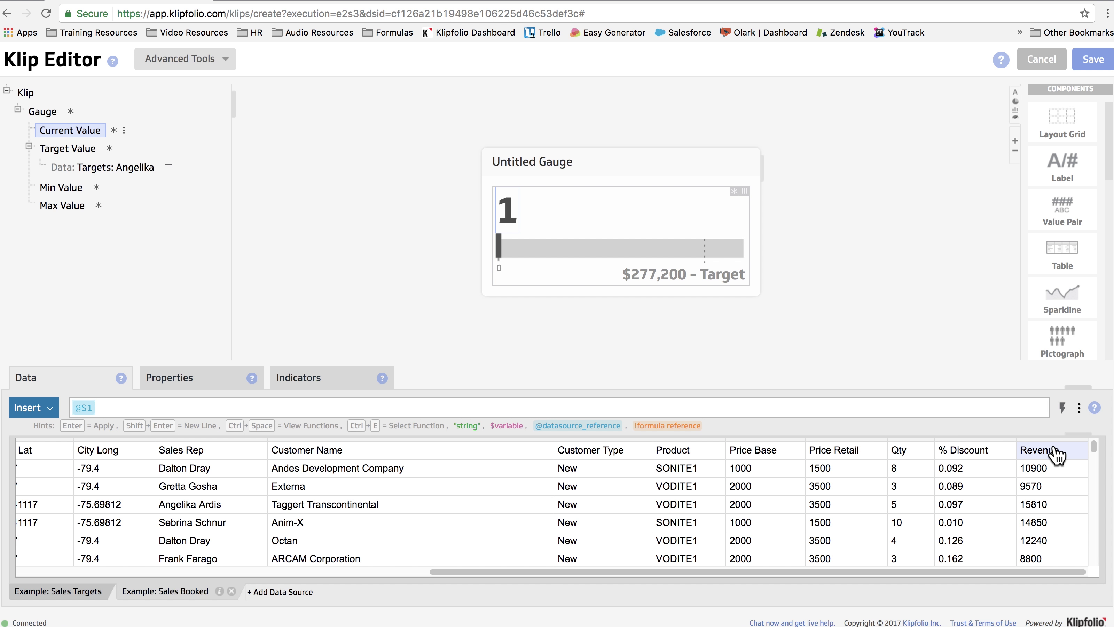
scroll(1055, 454, up, 1)
click(1055, 451)
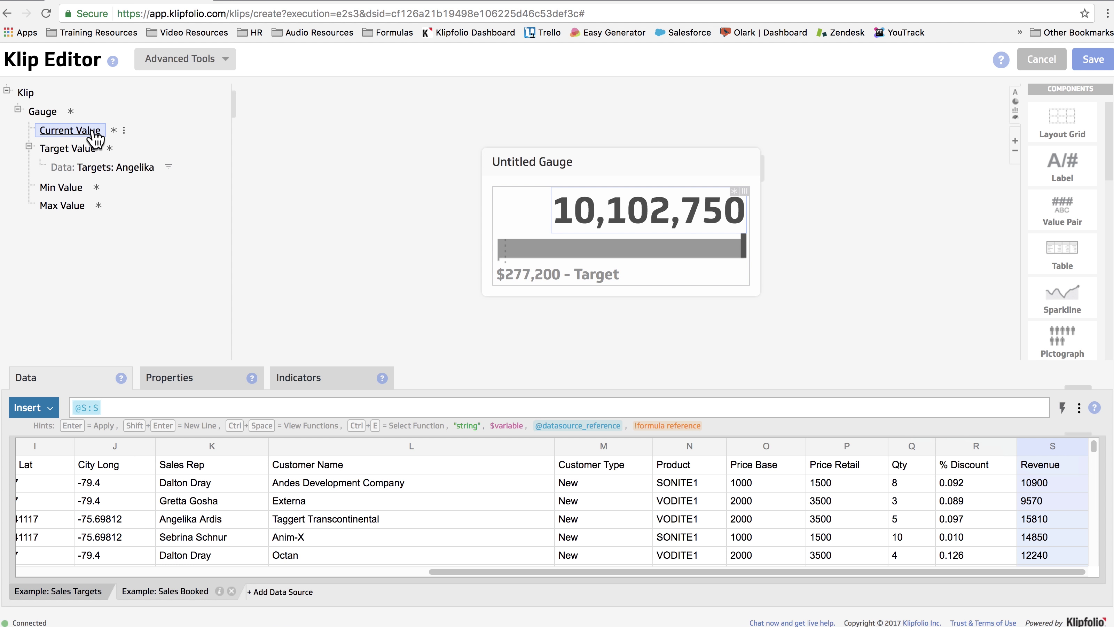
- Add hidden data beneath the Current Value using the Year column (B) of the Sales Booked data
click(125, 130)
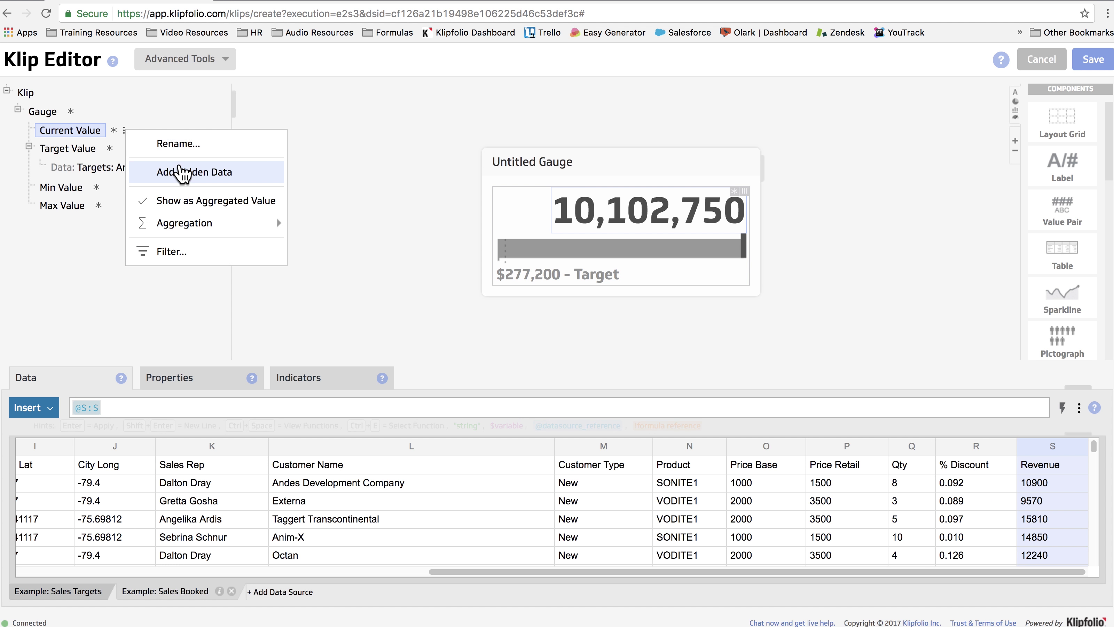
click(182, 172)
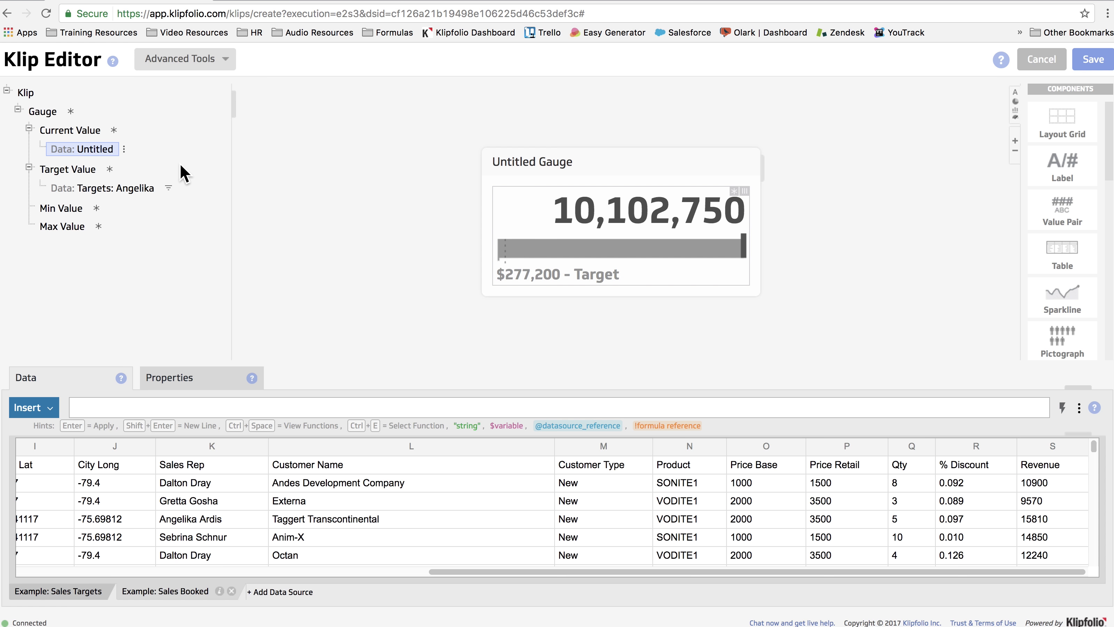
scroll(362, 495, left, 10)
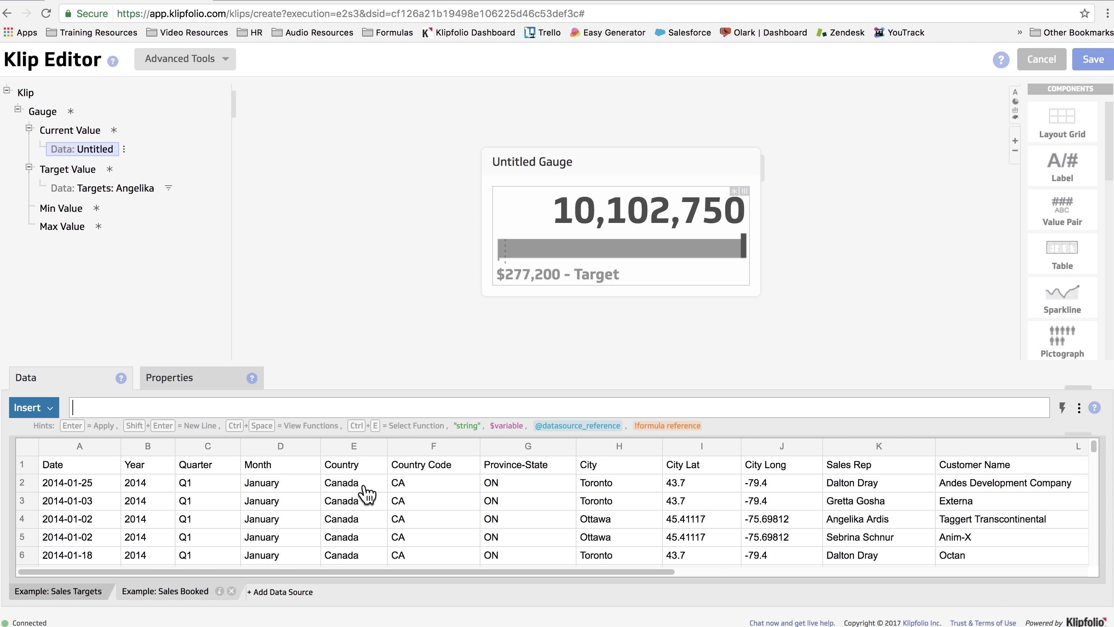
click(149, 448)
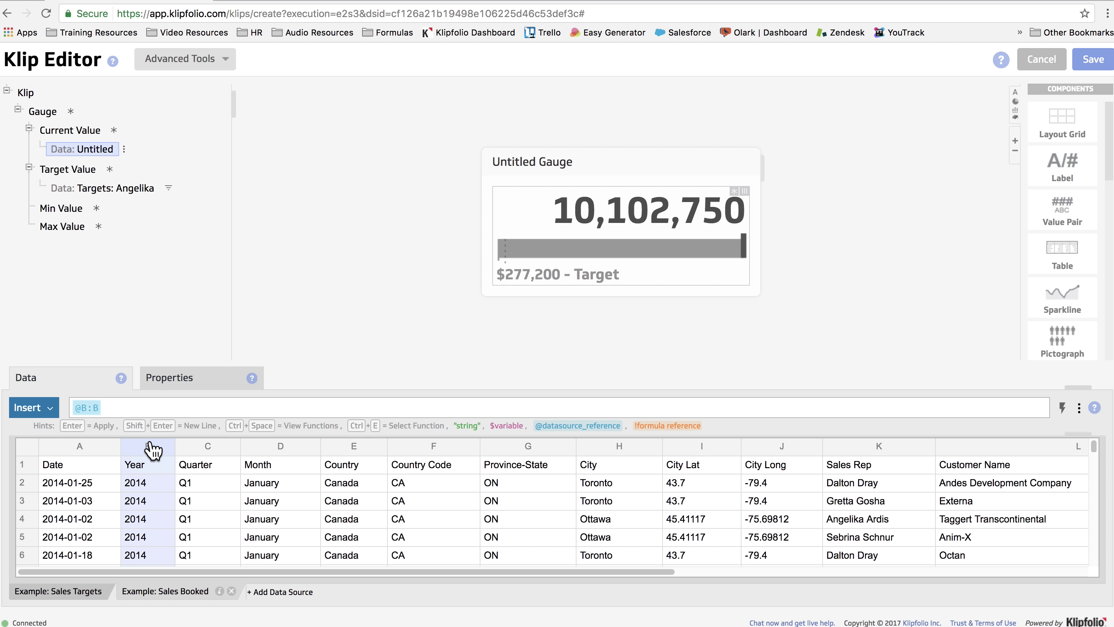
- Filter the Year hidden data under the Current Value so that only the member 2015 is kept
click(166, 378)
click(716, 415)
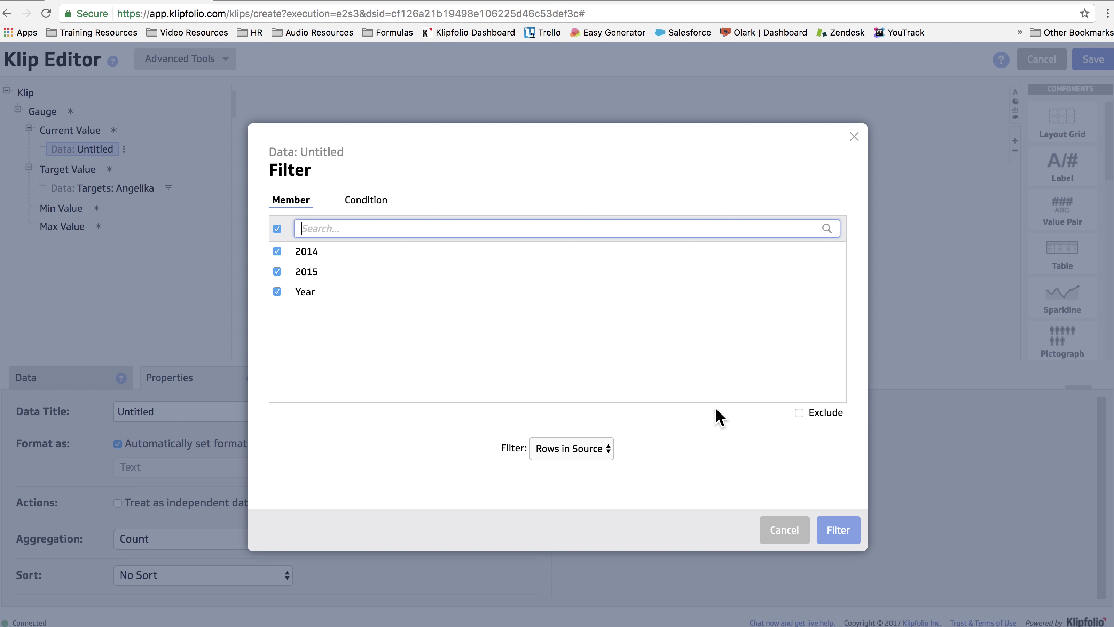
click(279, 231)
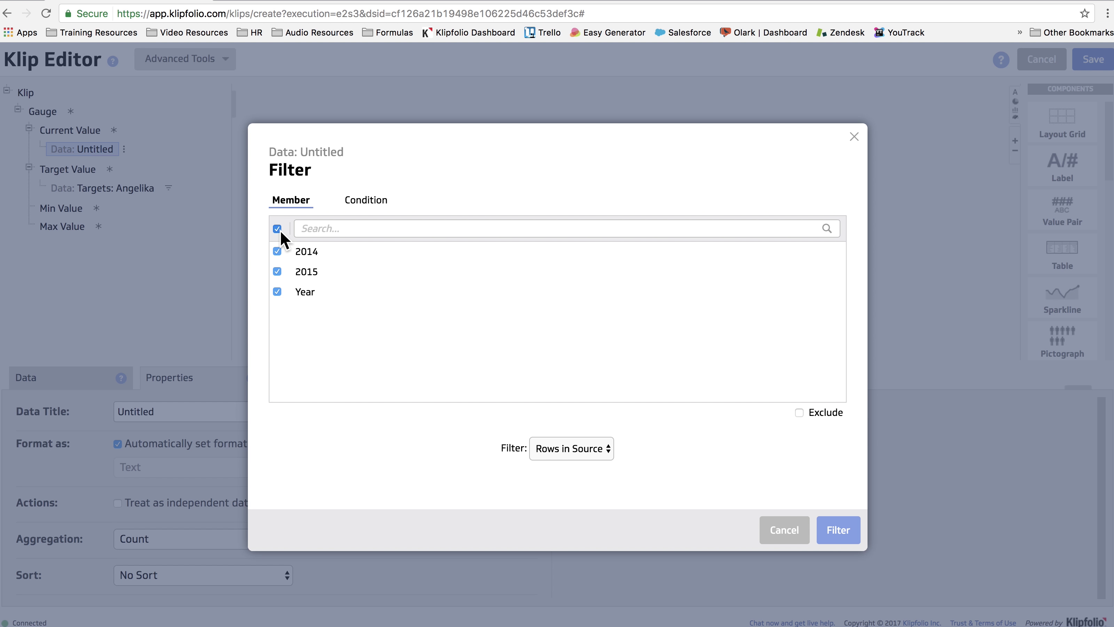
click(277, 271)
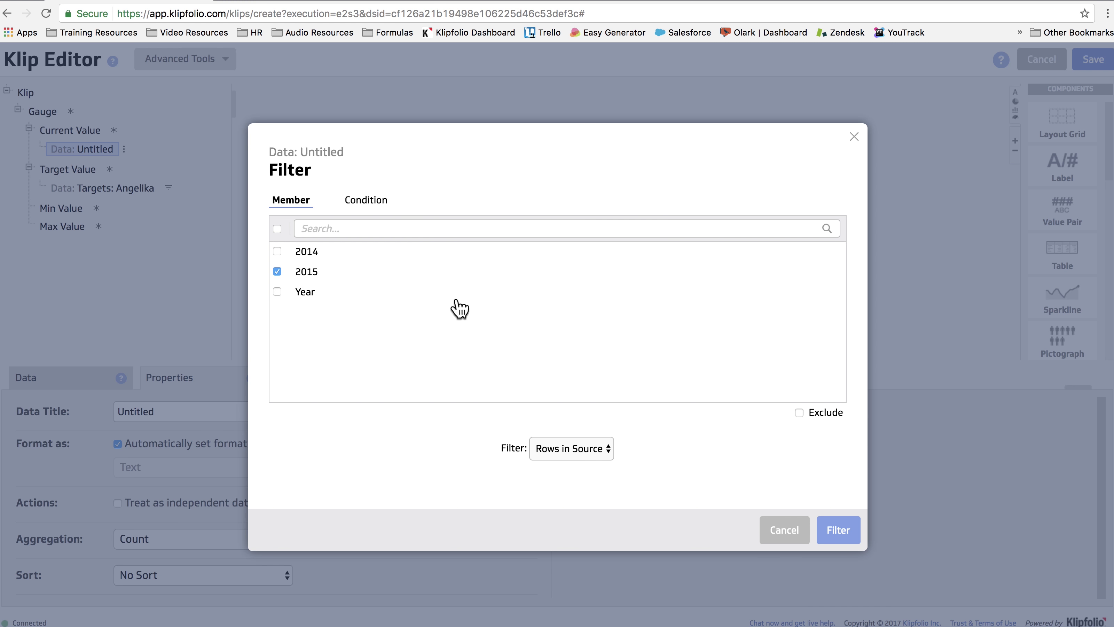
click(824, 530)
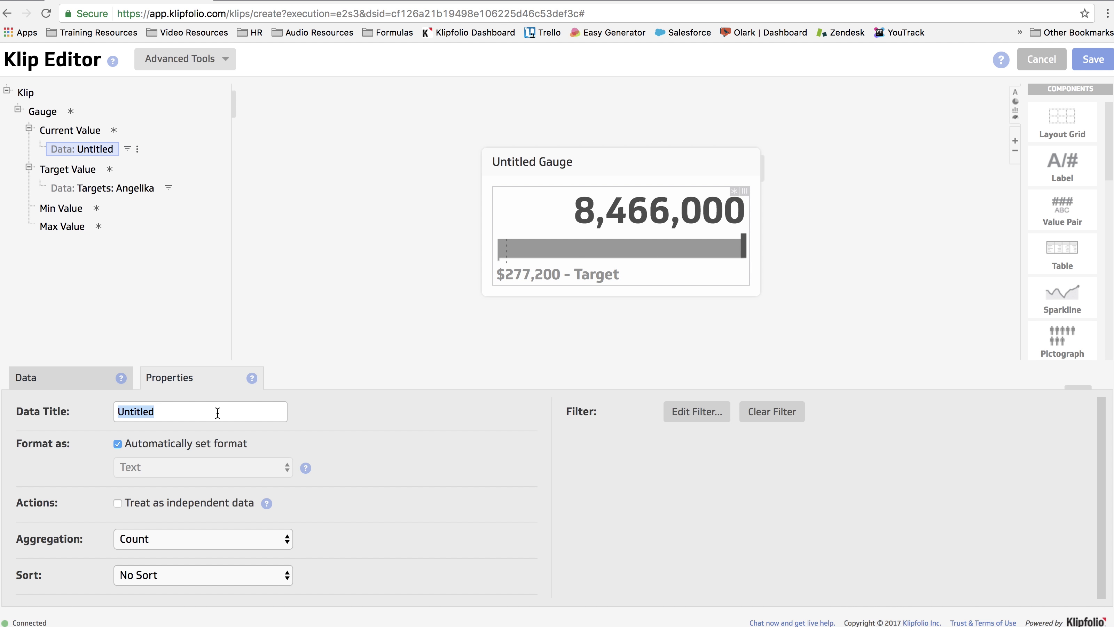
- Title the Year hidden data under the Current Value "Sales: 2015"
drag(218, 413, 40, 405)
text(Sales: )
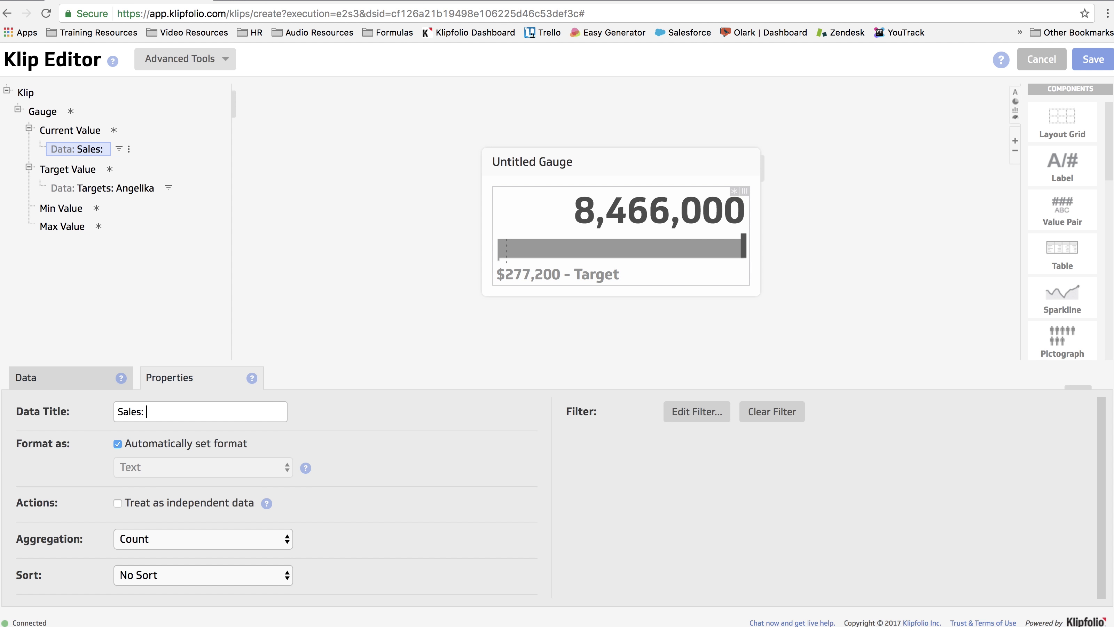
text(2015)
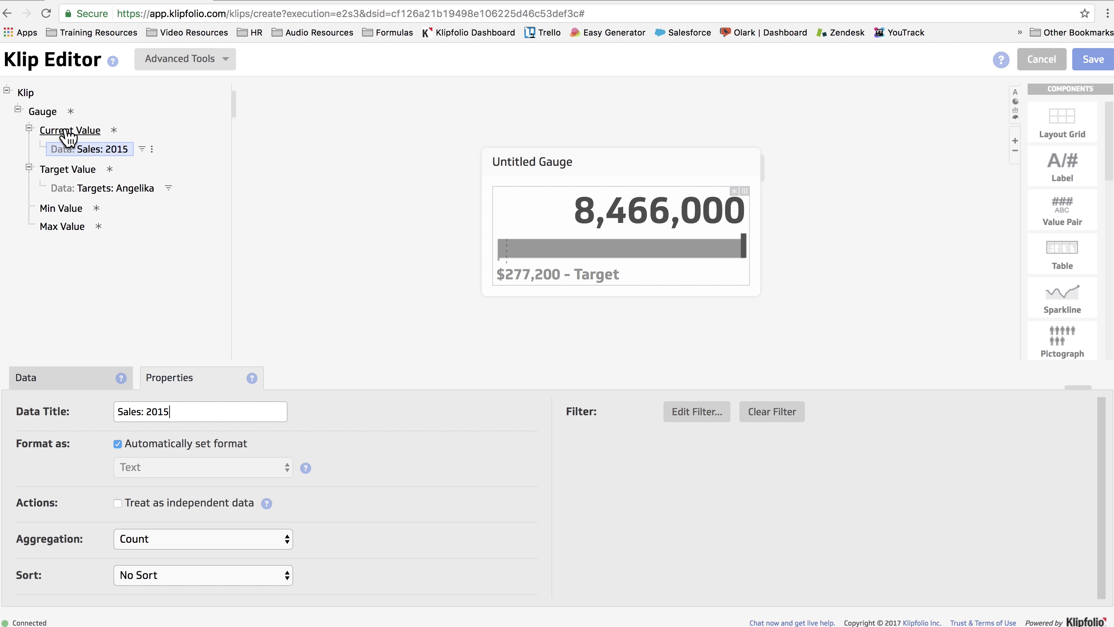
- Add second hidden data to the Current Value, titled "Sales: " plus the rep's first name, using the Sales Rep column (K)
click(67, 131)
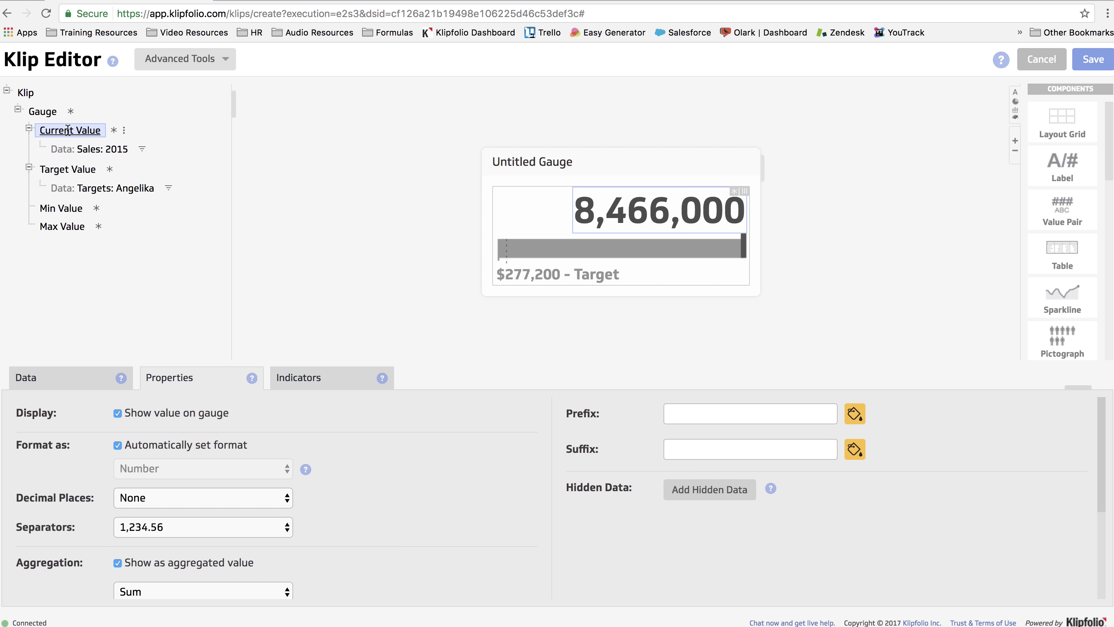
click(123, 130)
click(193, 173)
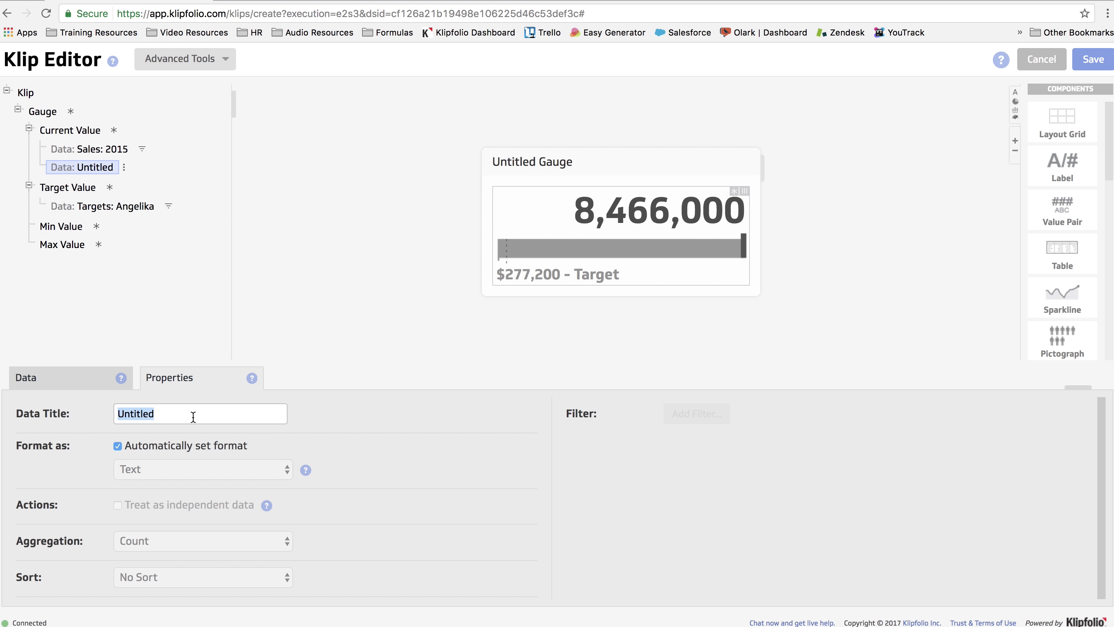
text(Sales: Angelika)
click(91, 379)
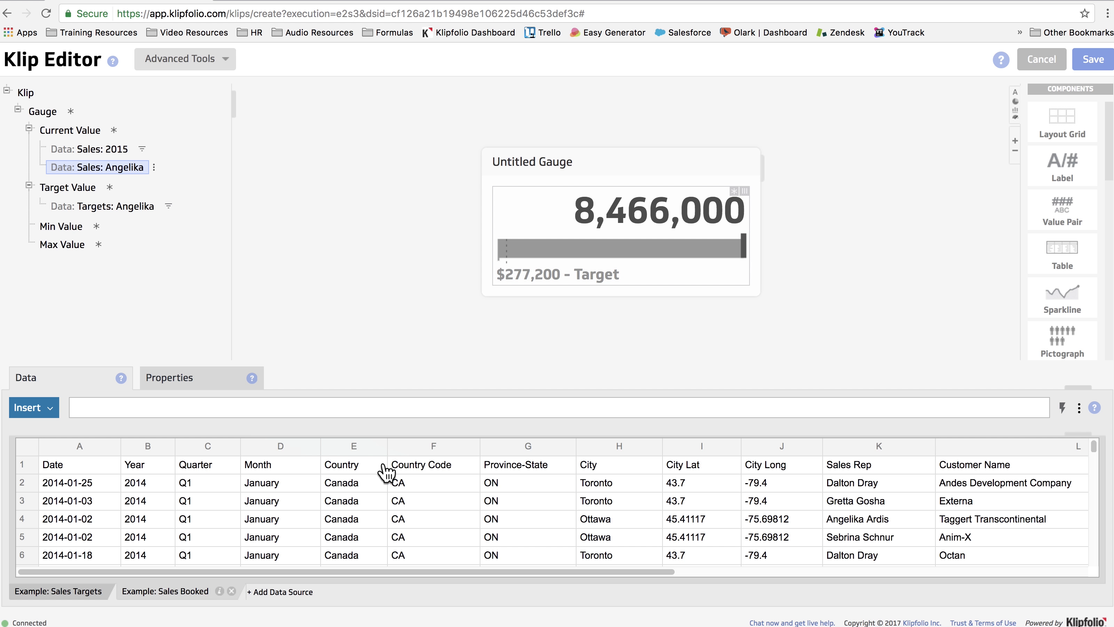
click(877, 452)
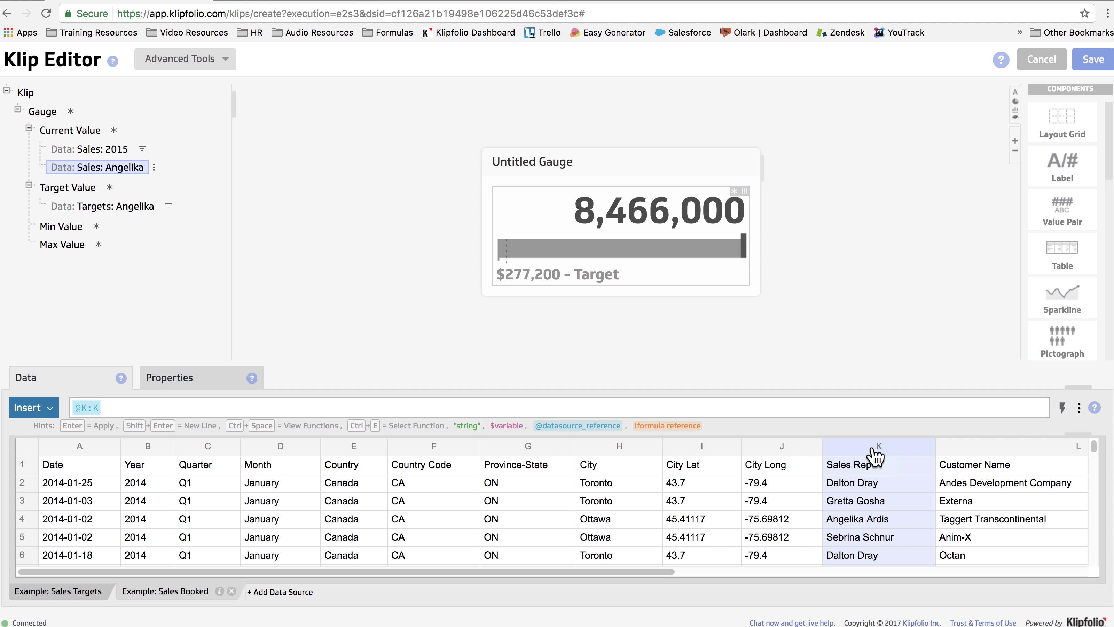
- Filter the Sales Rep hidden data to only the sales rep whose target the gauge uses
click(153, 167)
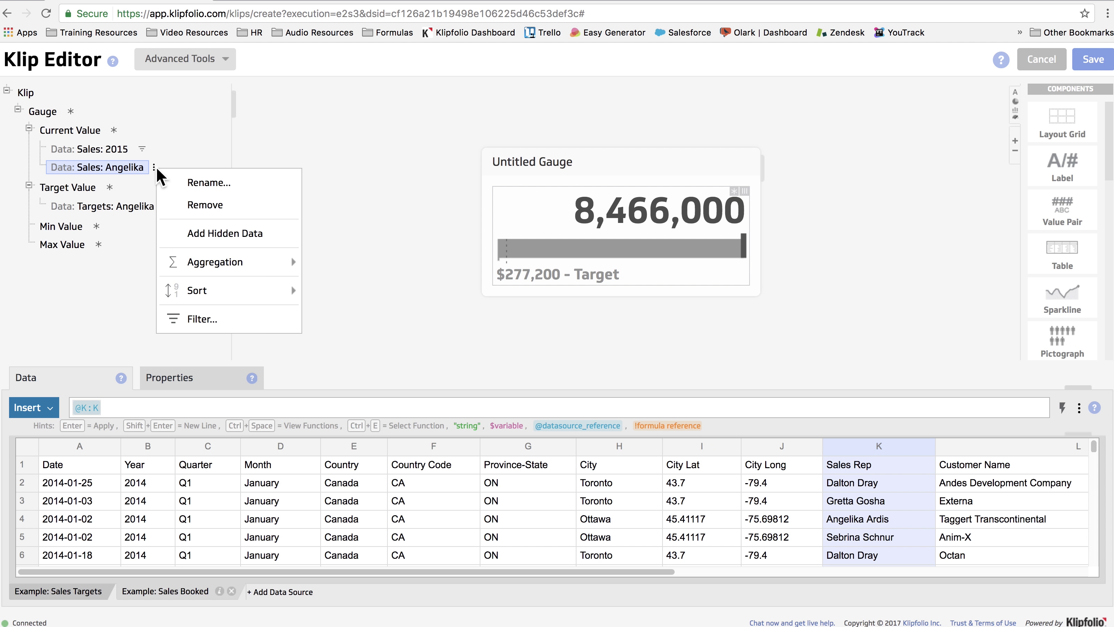
click(212, 319)
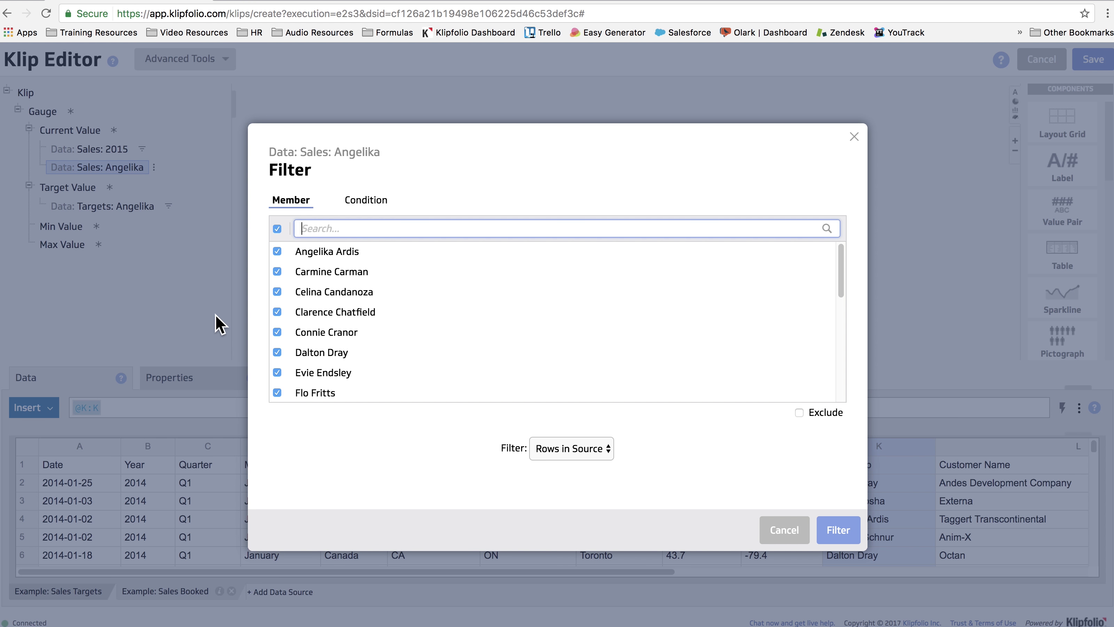
click(277, 229)
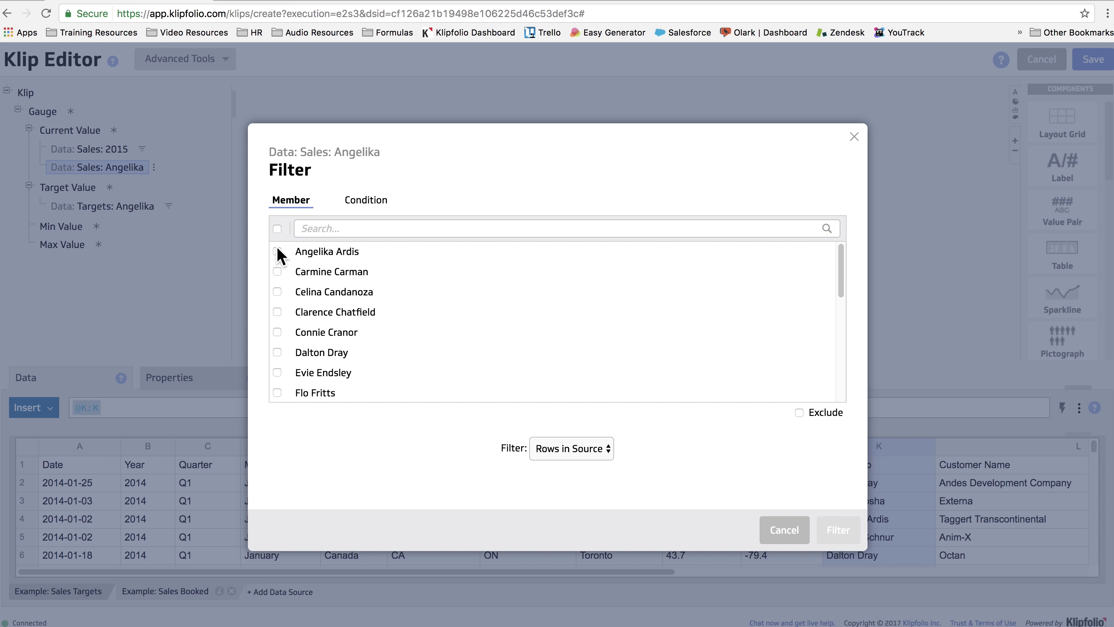
click(277, 251)
click(844, 531)
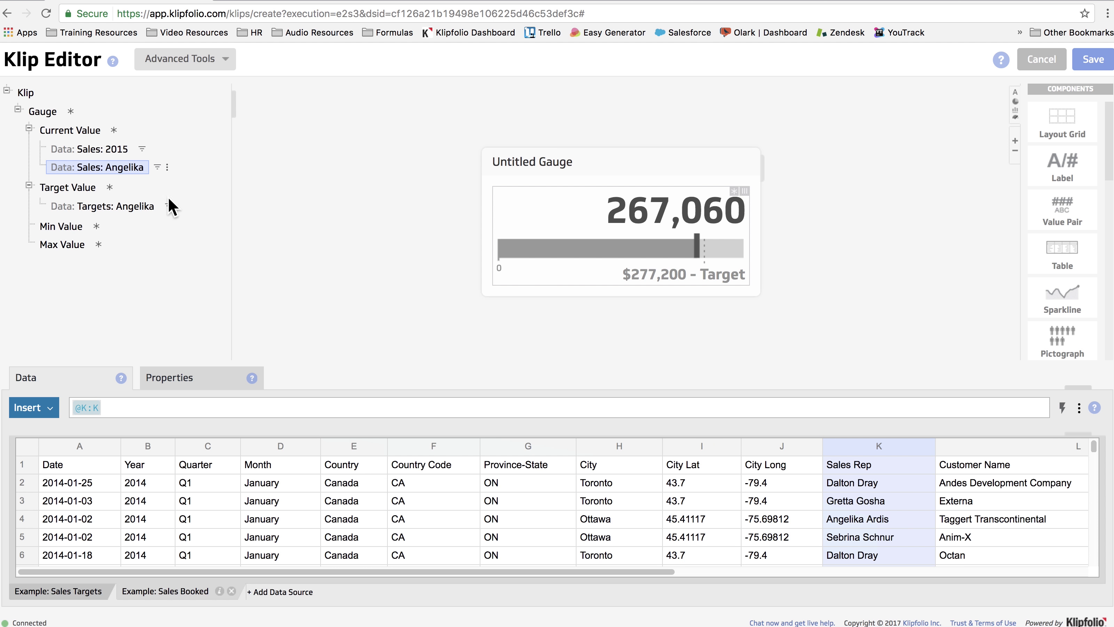
- Turn off automatic formatting for the gauge's Current Value and format it as Currency
click(90, 131)
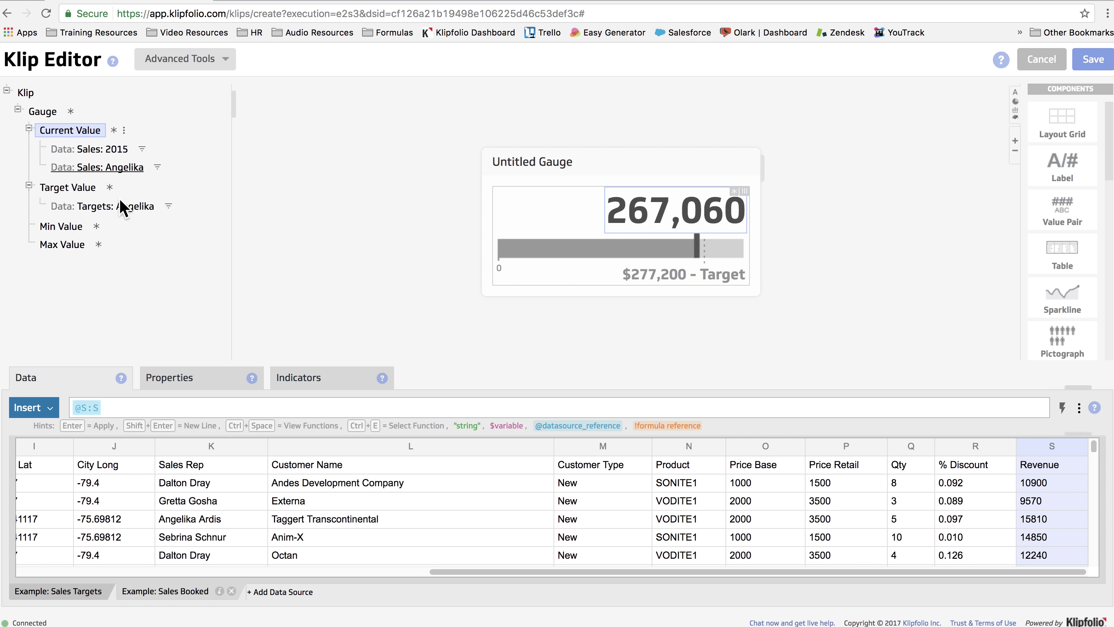
click(183, 385)
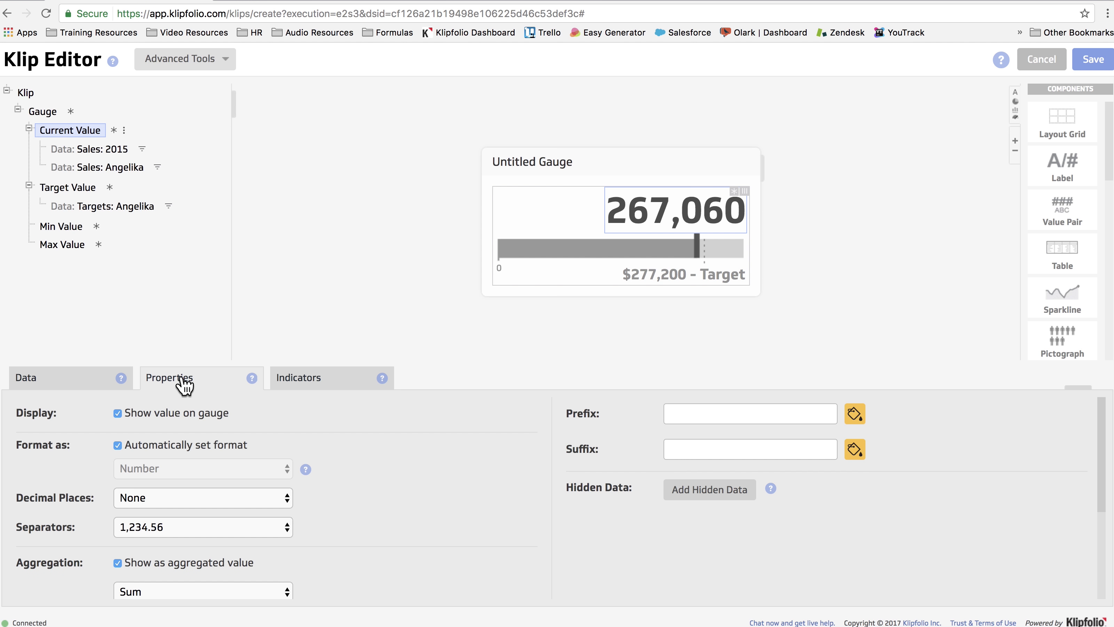
click(183, 441)
click(183, 462)
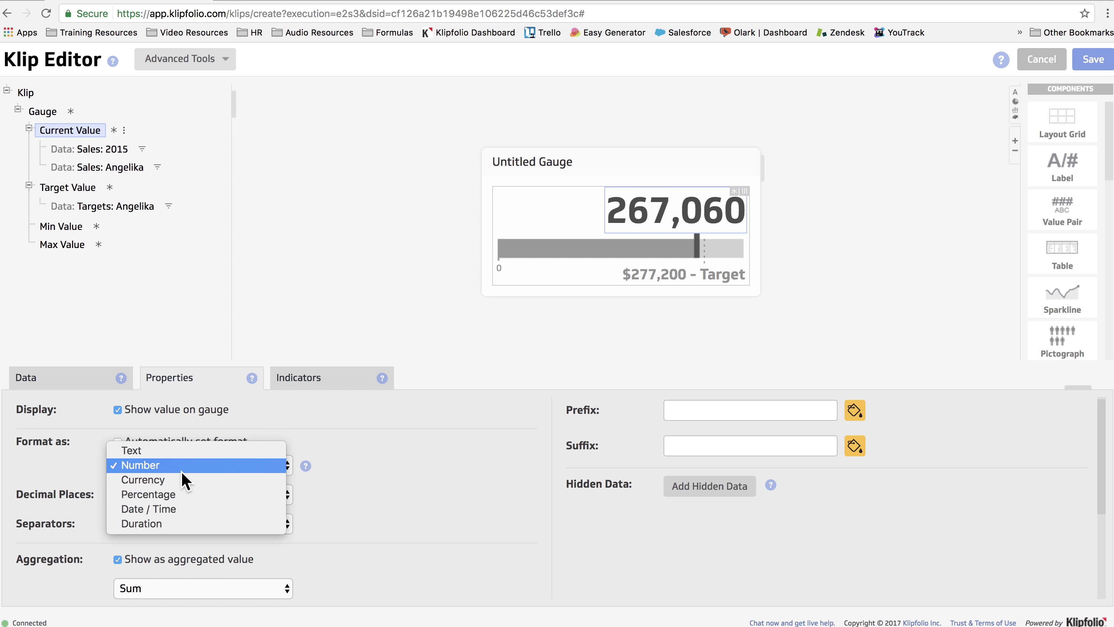
click(181, 478)
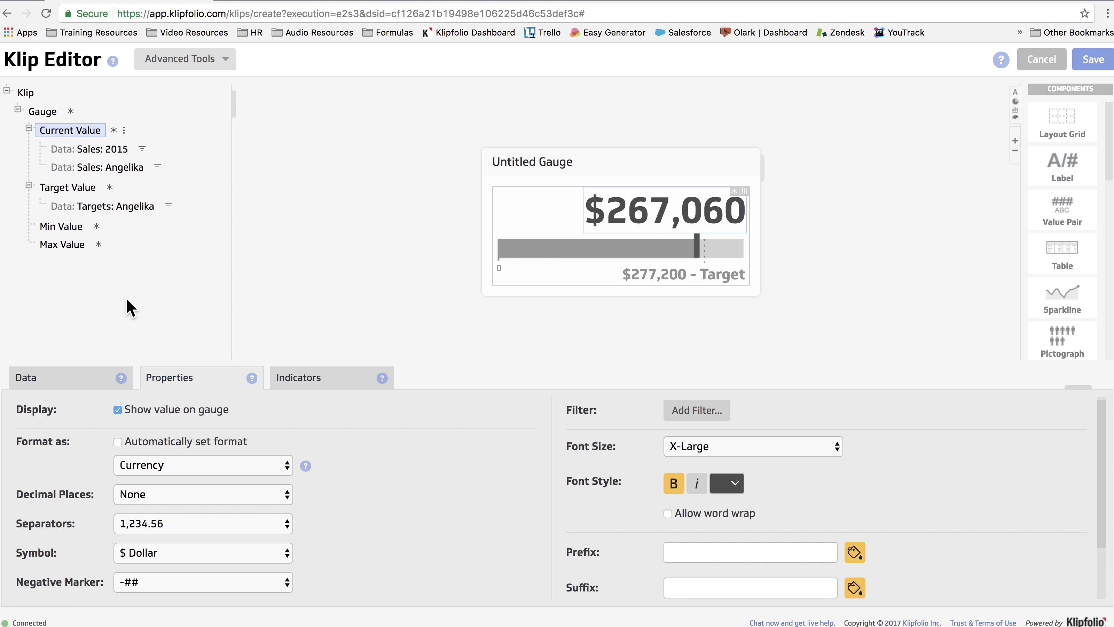
- Change the gauge style to Semicircle
click(46, 111)
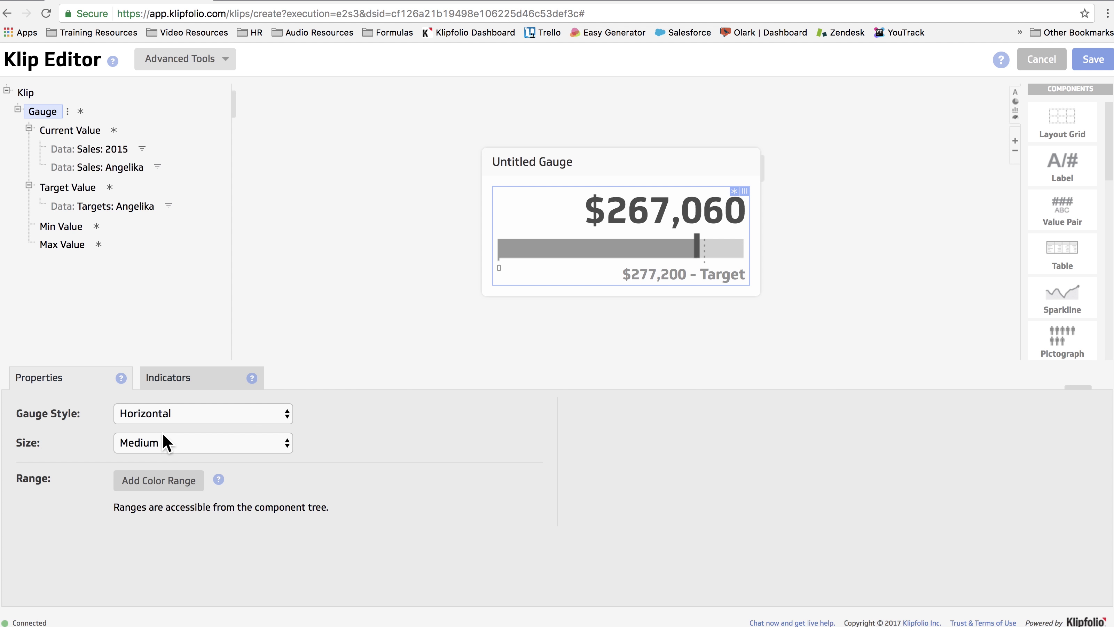
click(166, 414)
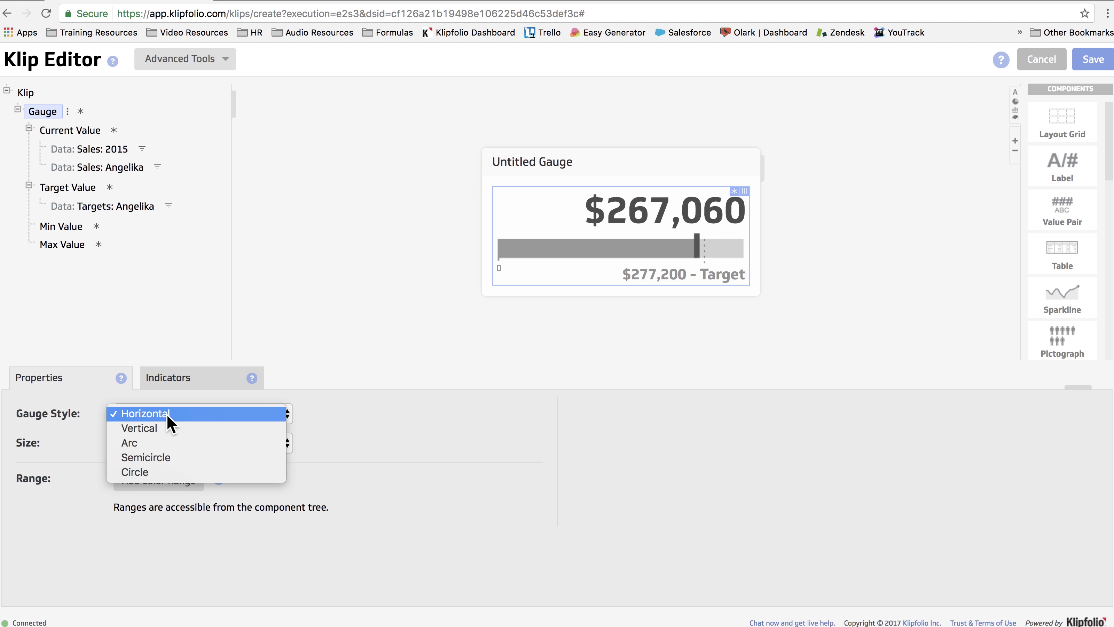
click(171, 458)
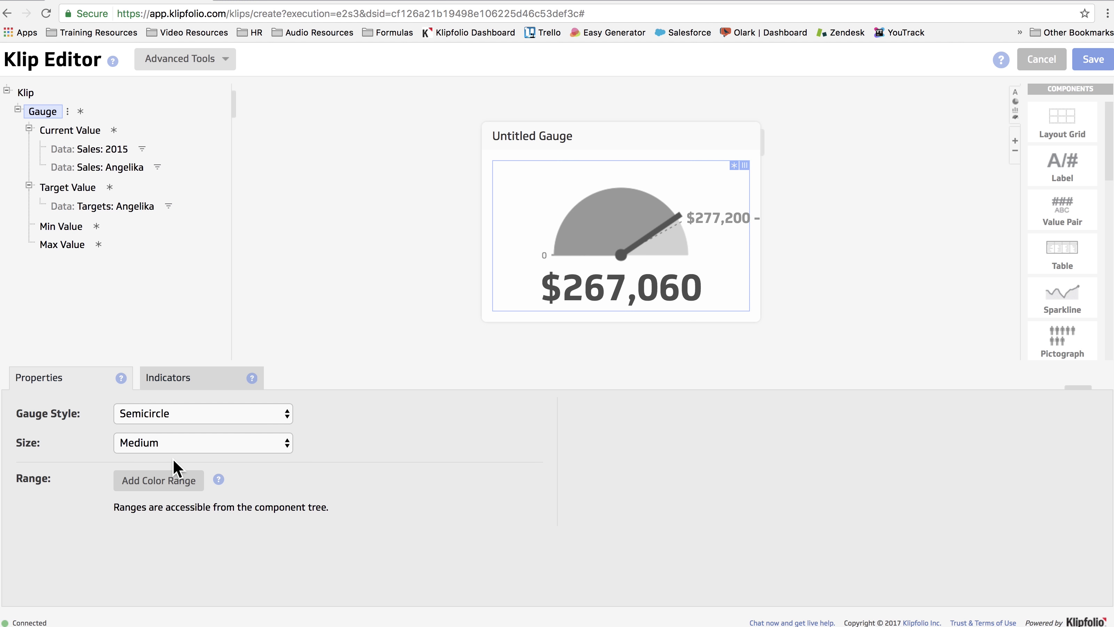
- Add three color ranges to the gauge
click(175, 483)
click(52, 115)
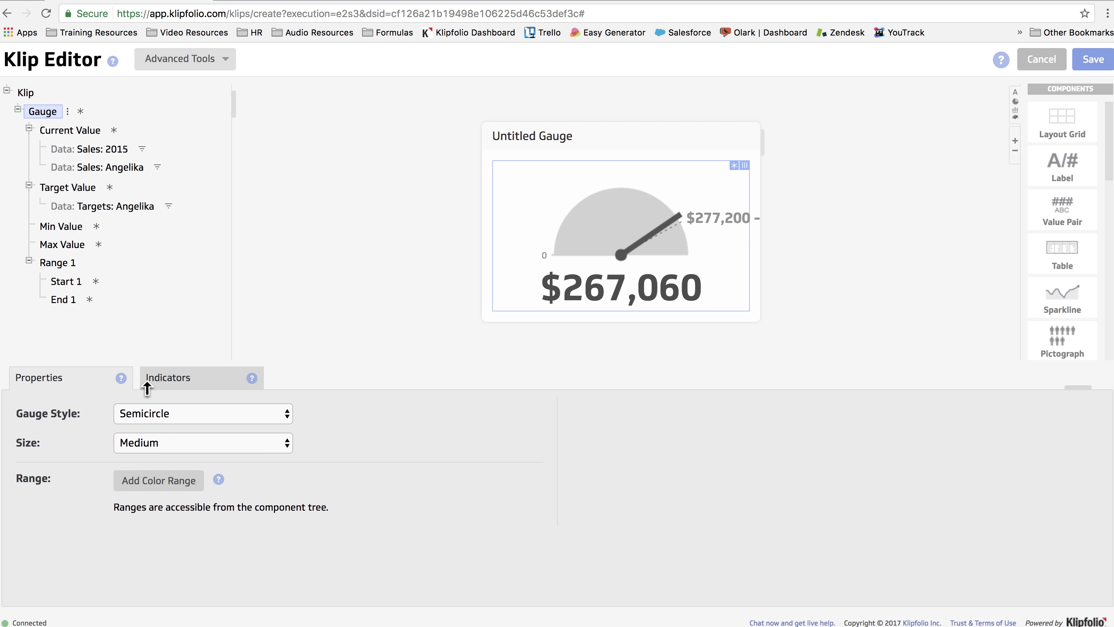
click(164, 485)
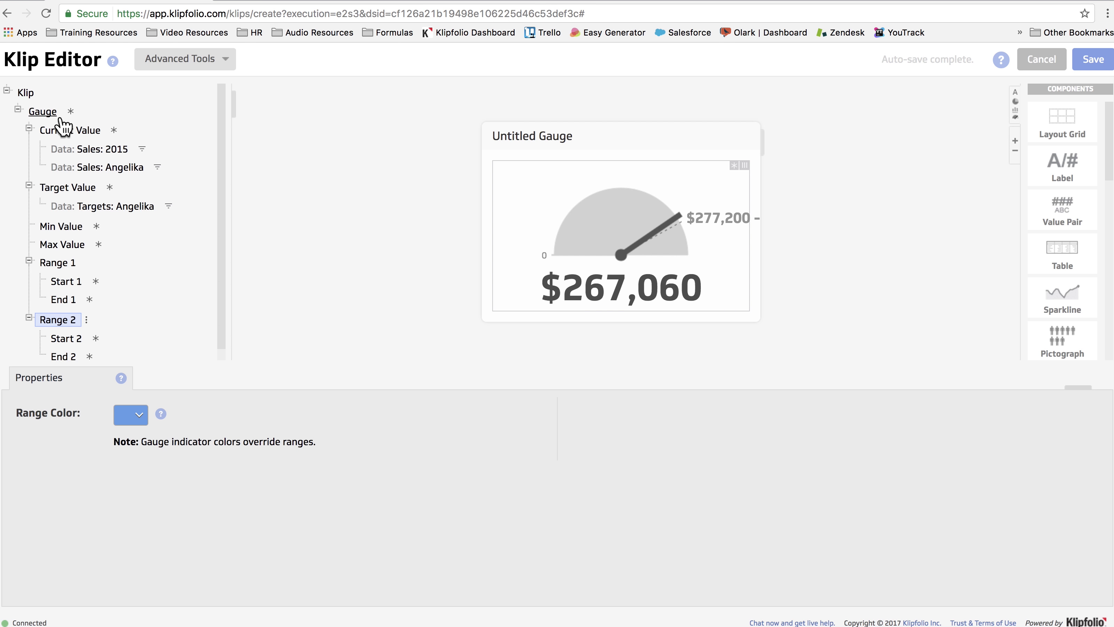
click(48, 112)
click(149, 485)
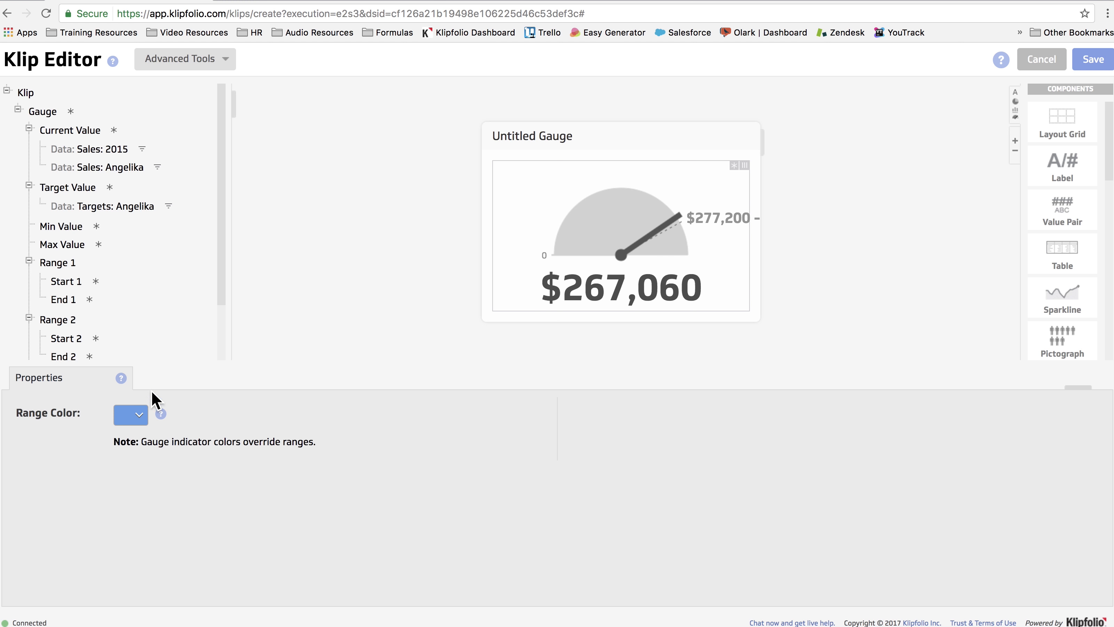
- Set Range 1 of the gauge to start at 0 and end at 100000
scroll(101, 252, down, 3)
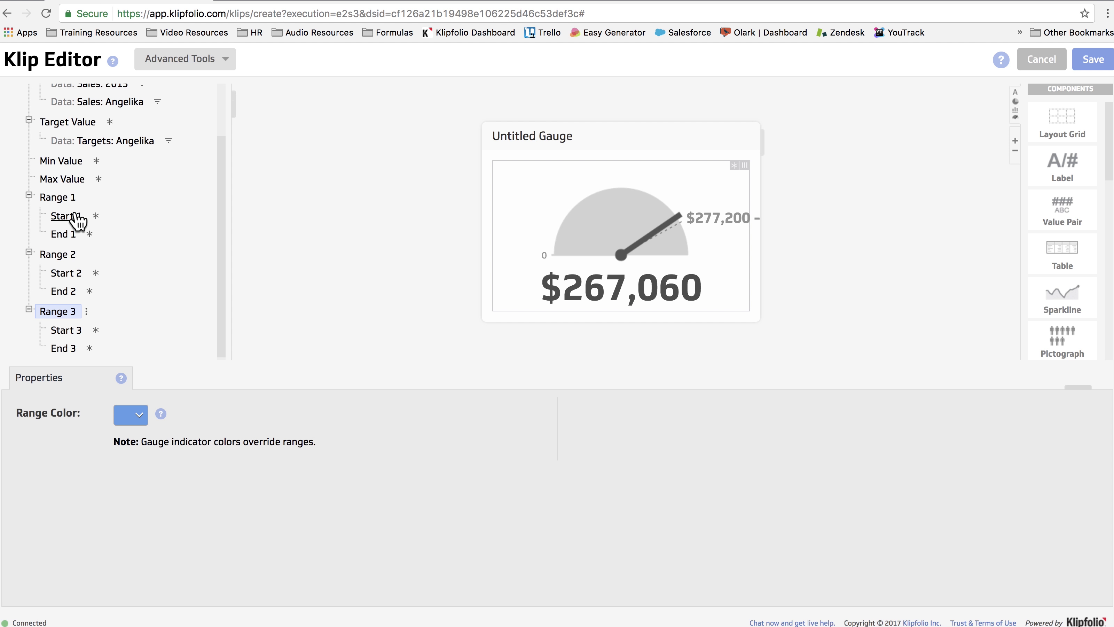
click(66, 216)
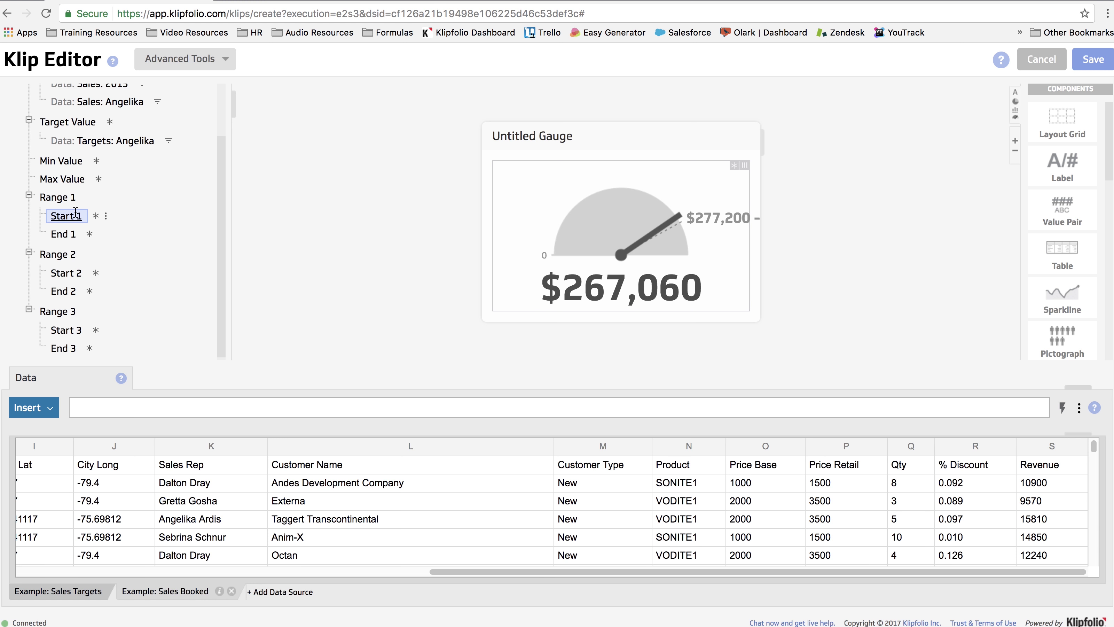
click(118, 411)
text(0)
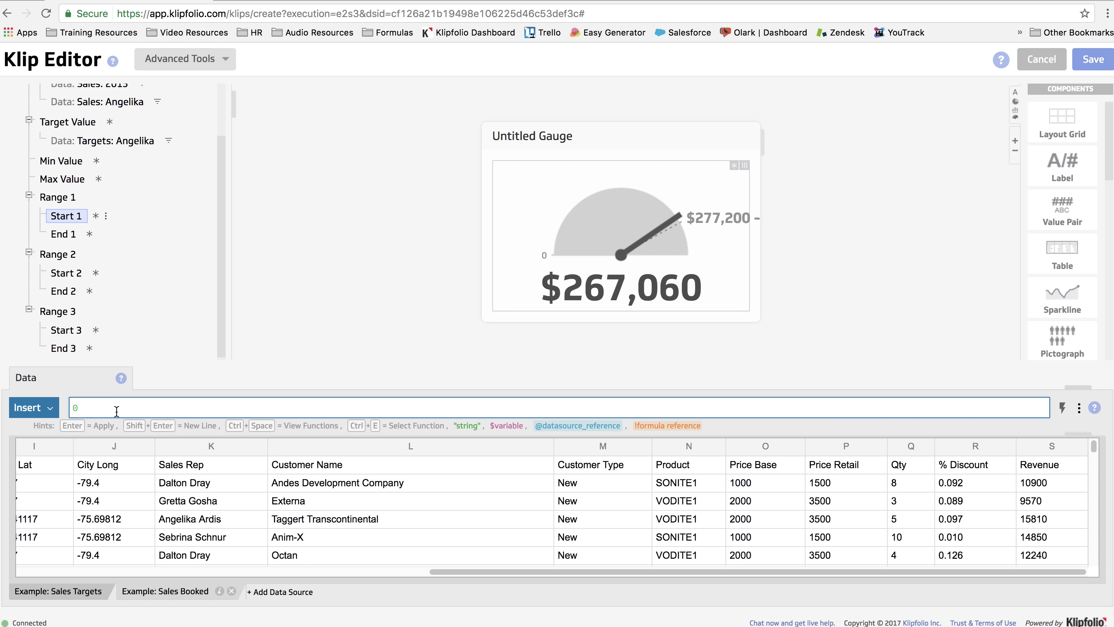
click(64, 234)
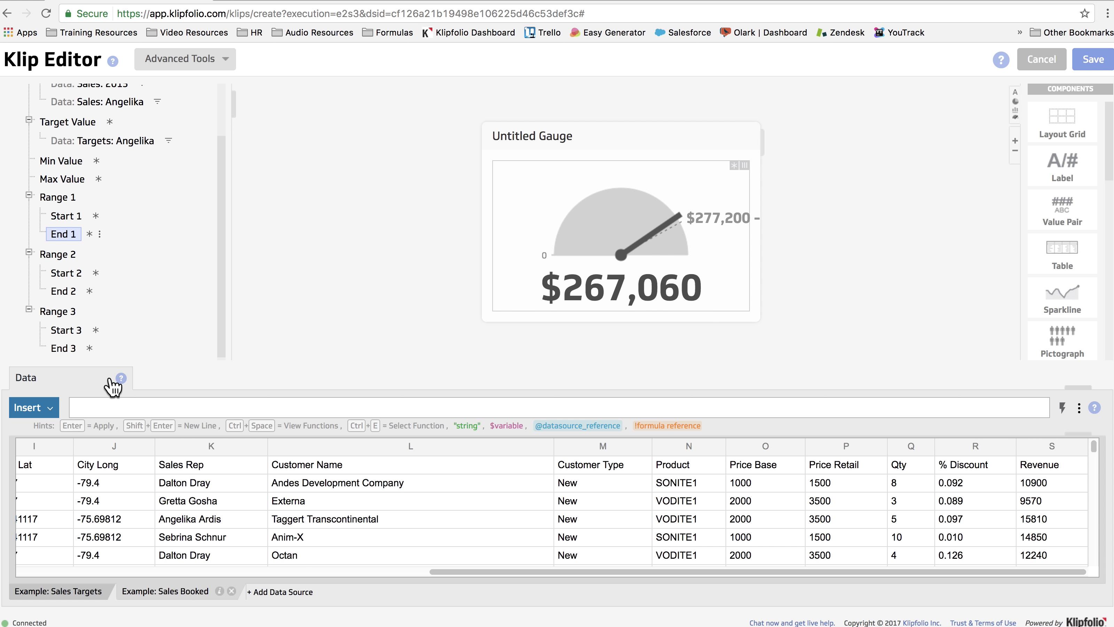
click(113, 407)
text(100000)
key(Return)
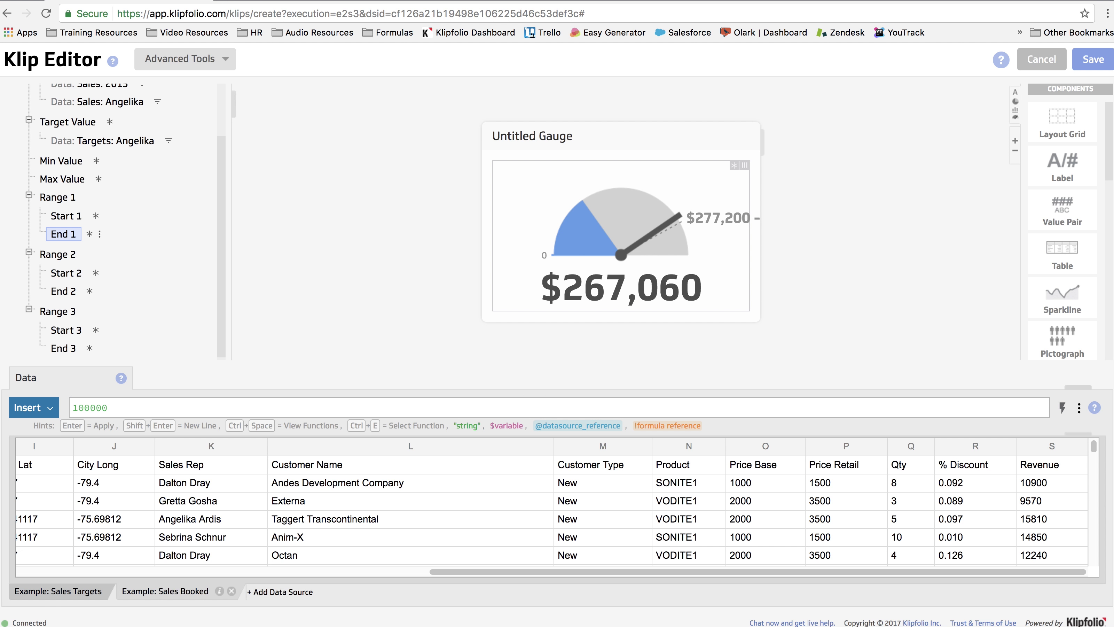
- Set the color of Range 1 to dark red
click(62, 198)
click(137, 416)
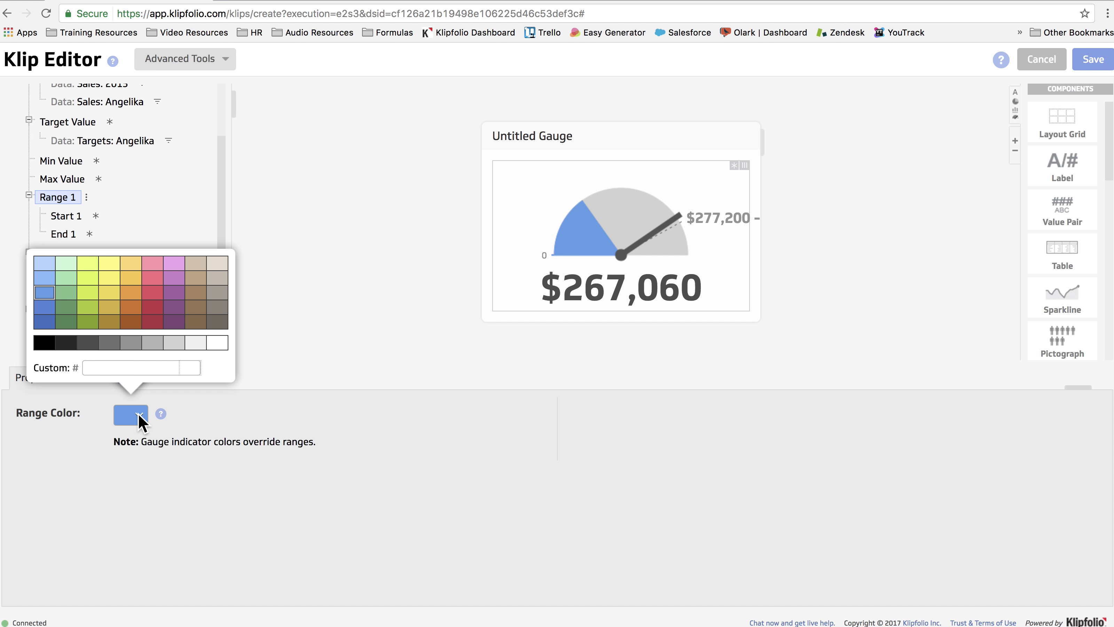
click(160, 314)
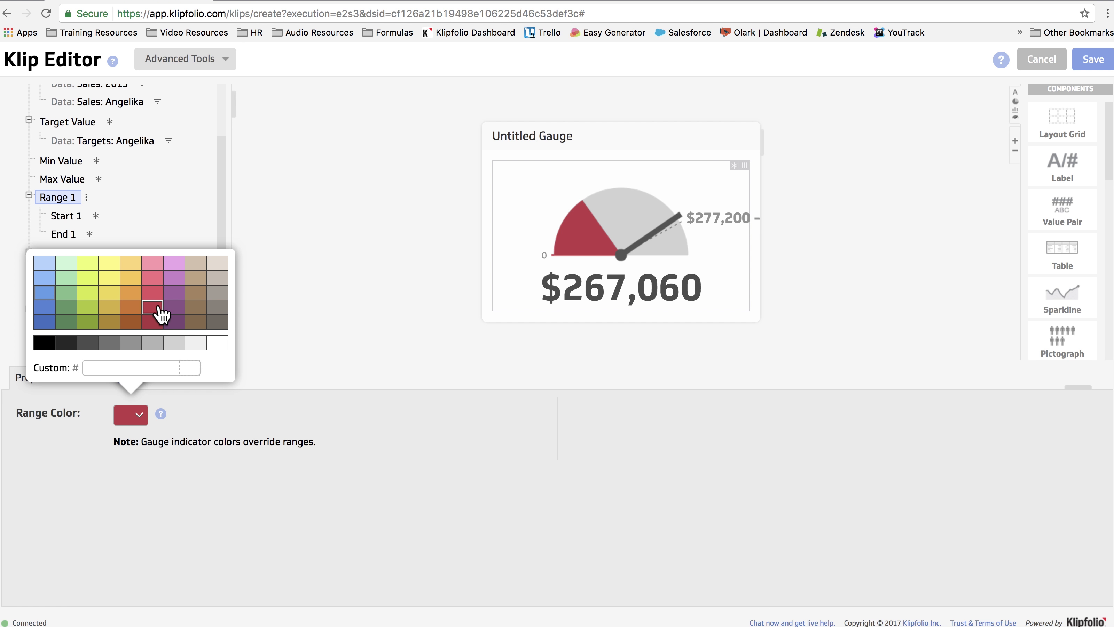
click(68, 197)
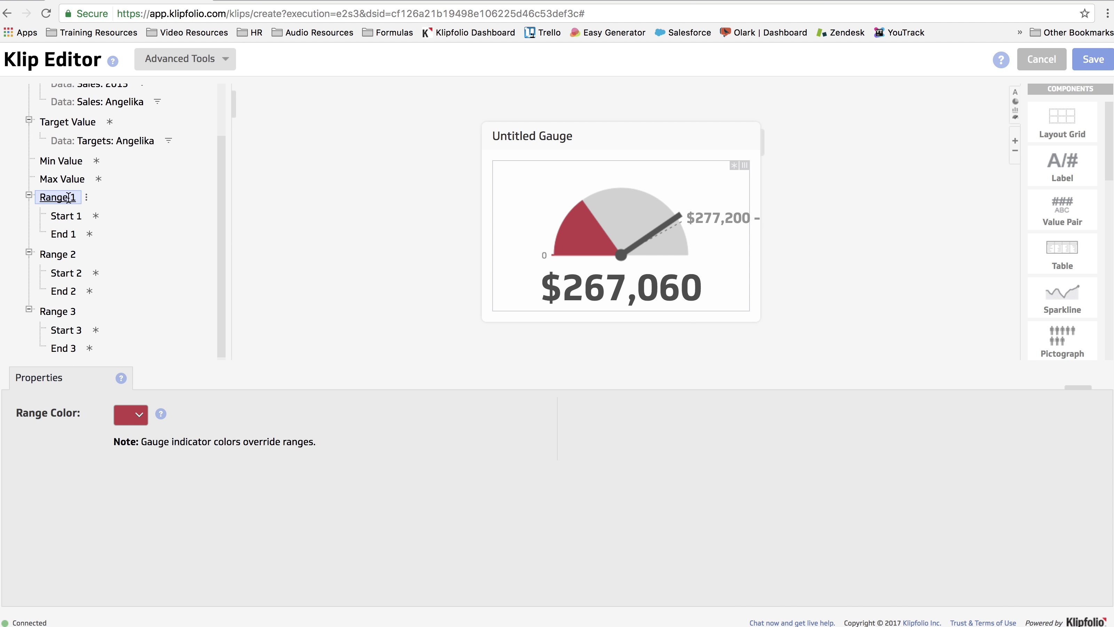
- Set the color of Range 2 to light yellow
click(62, 250)
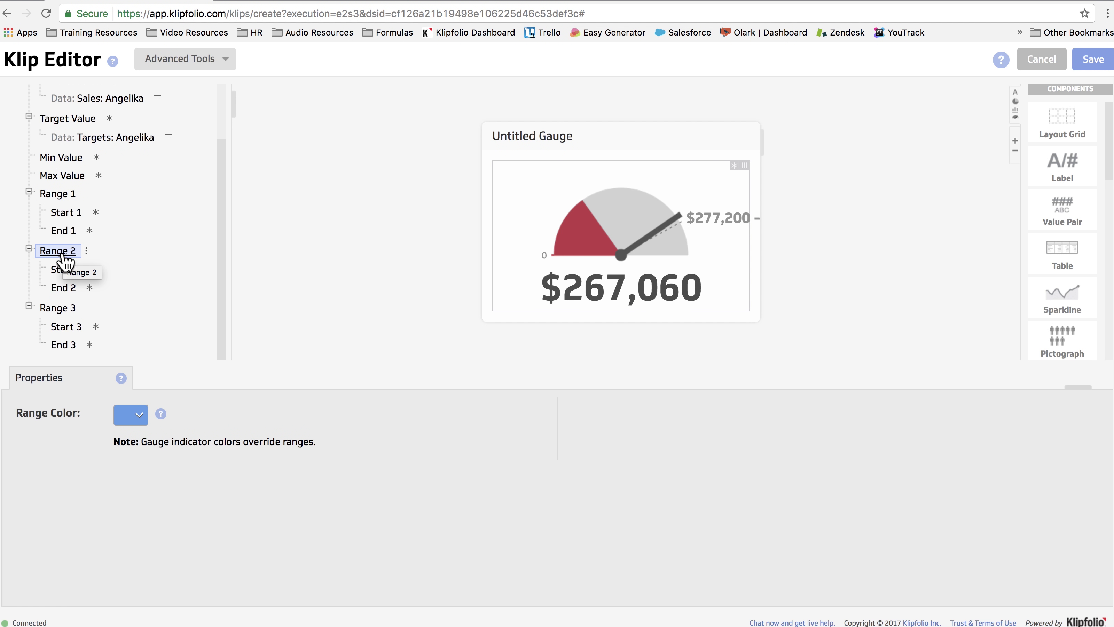
click(133, 415)
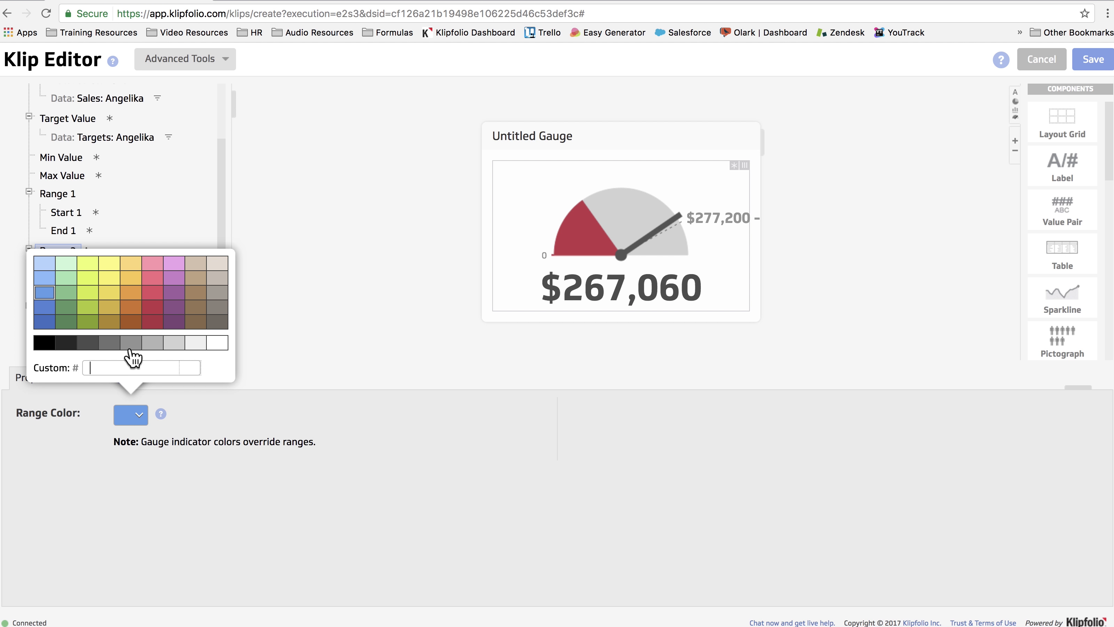
click(110, 277)
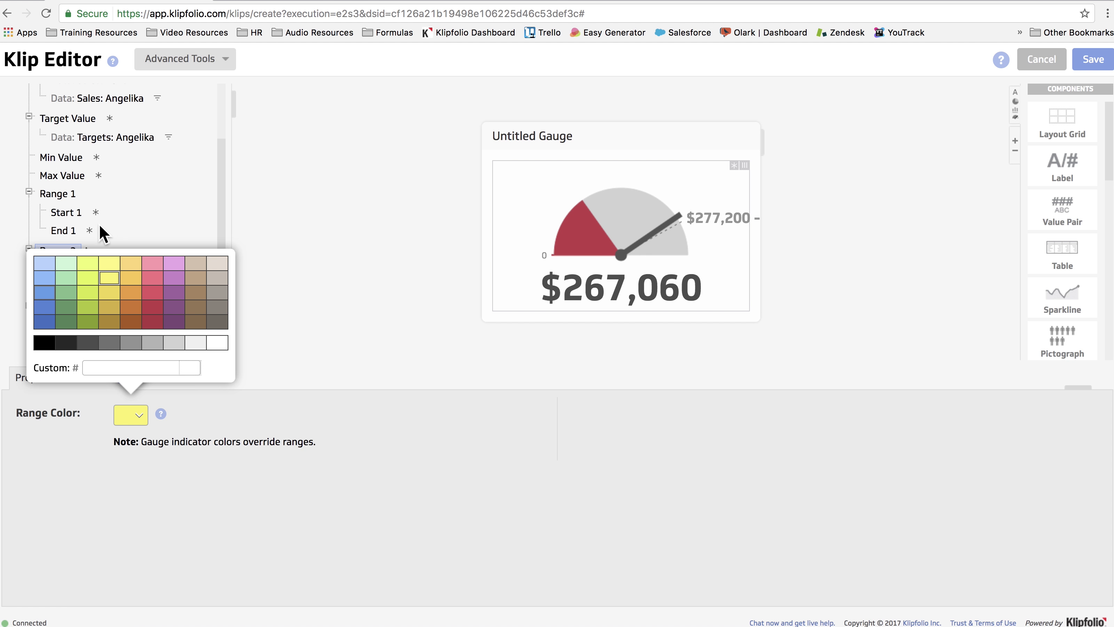
- Set Range 2 of the gauge to start at 100001 and end at 200000
click(68, 239)
click(65, 269)
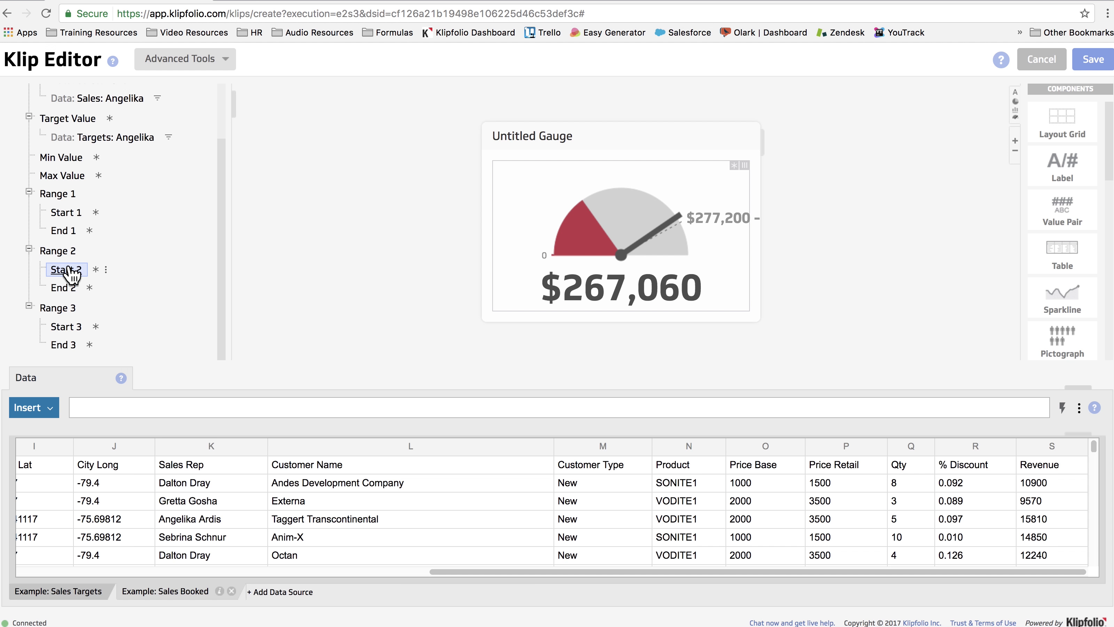
click(96, 406)
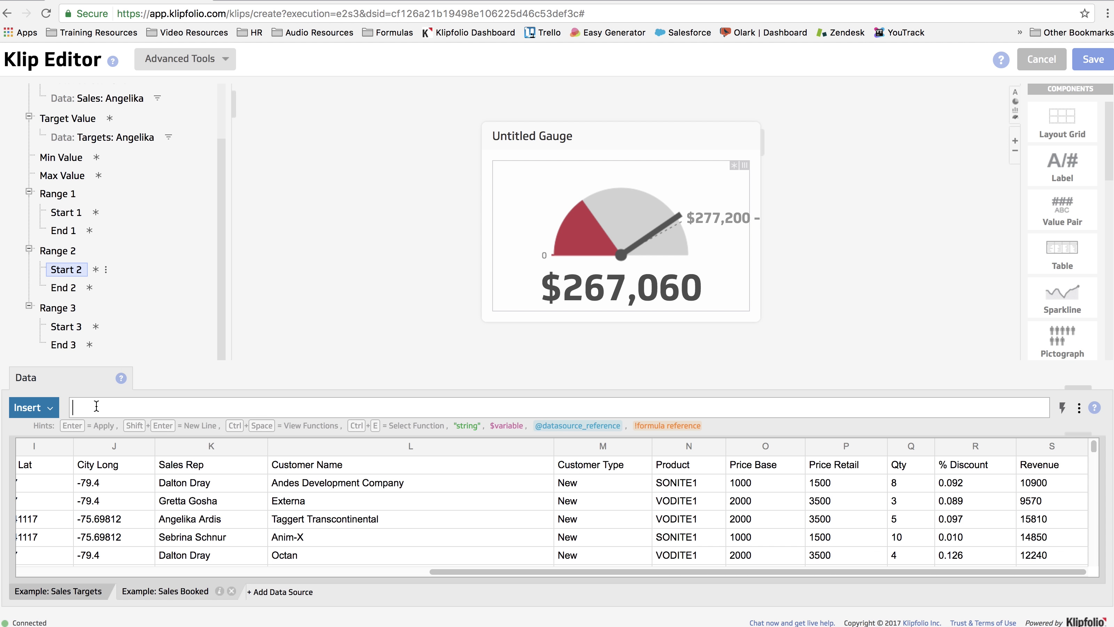
text(10000)
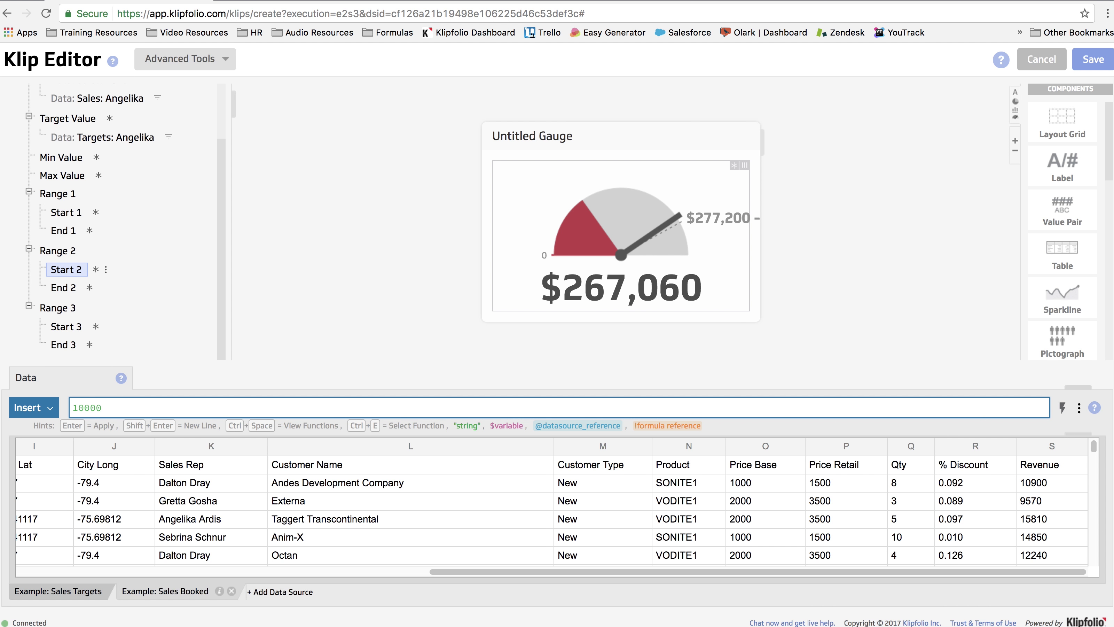
text(1)
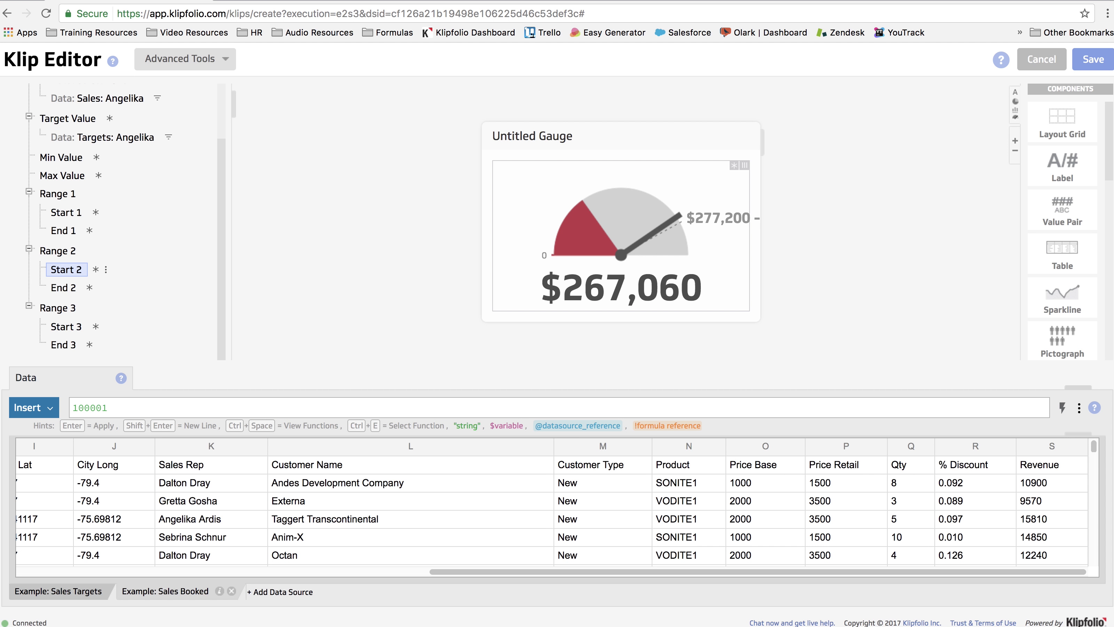
click(66, 287)
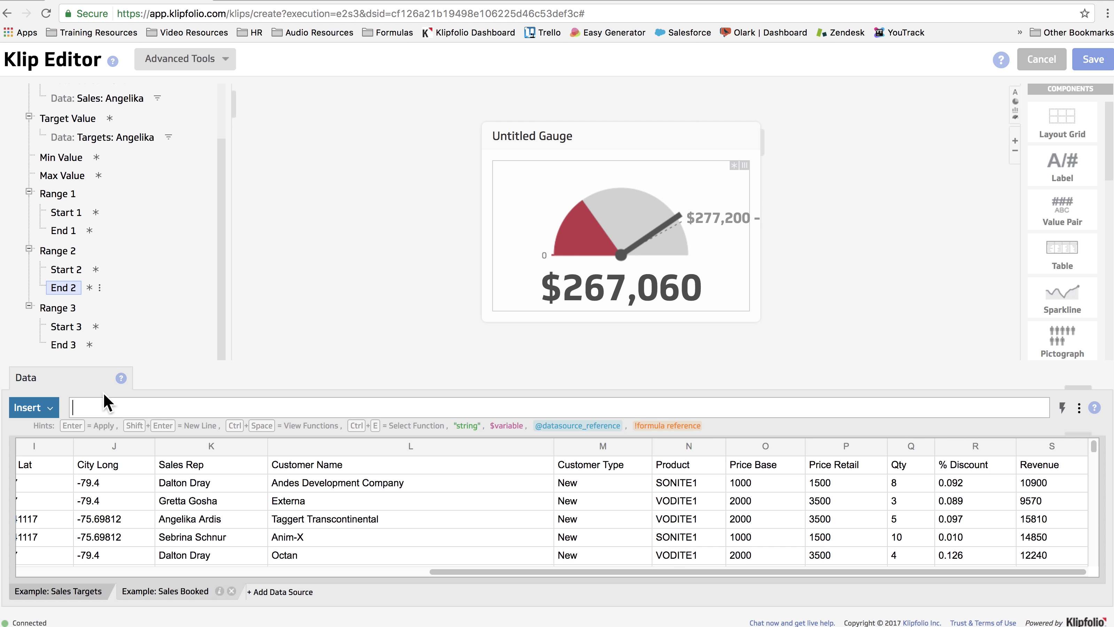
click(105, 407)
text(200000)
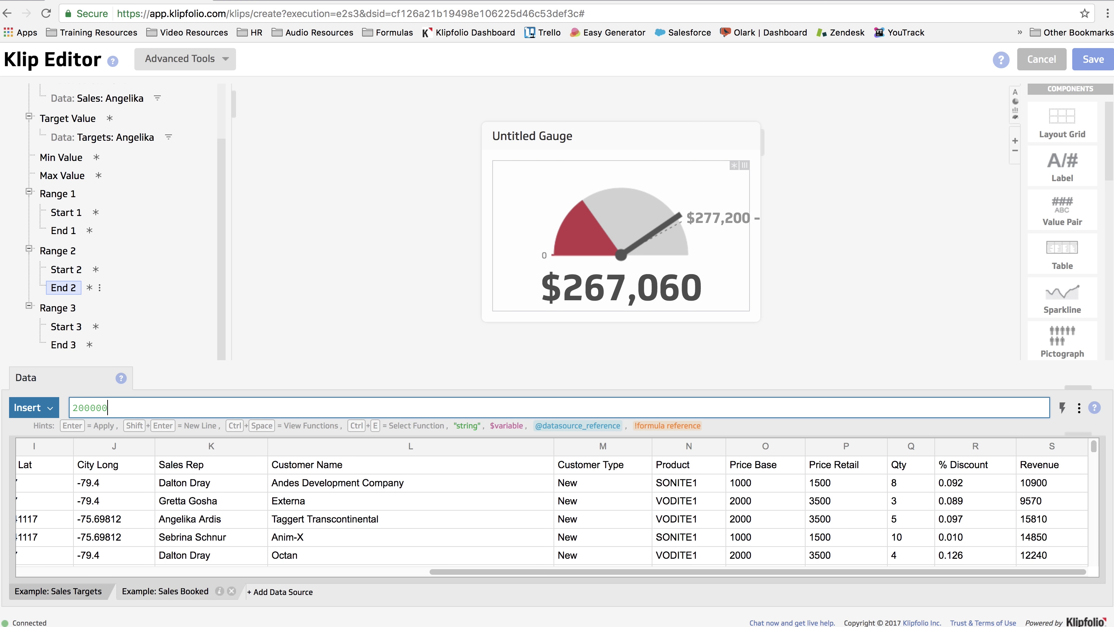
key(Return)
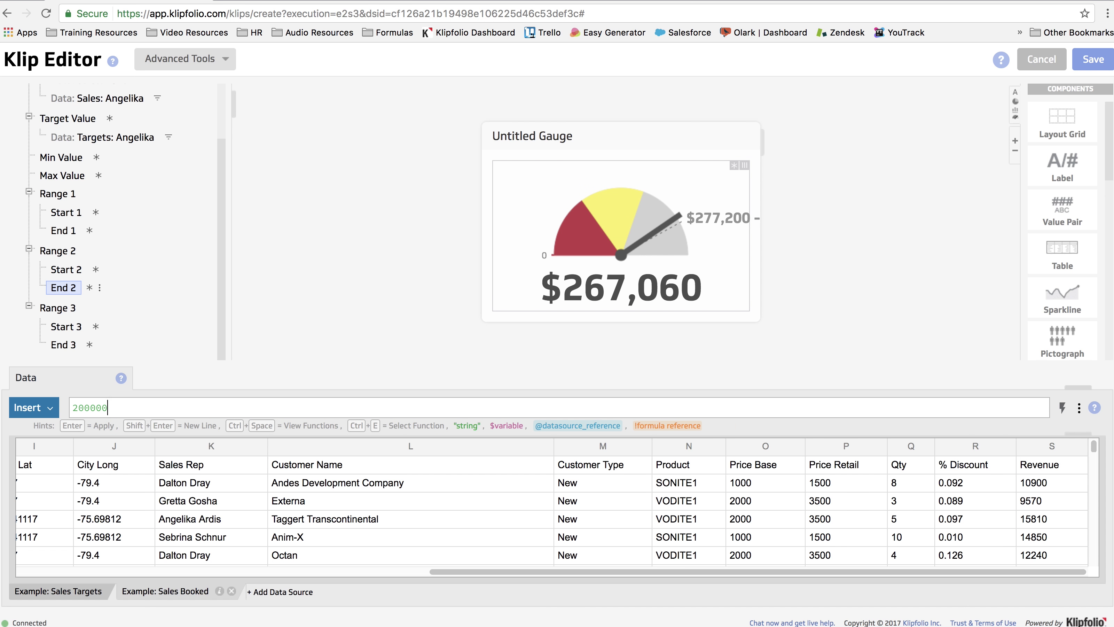
- Set the color of Range 3 to dark green and make the range run from 200001 to 350000
click(72, 311)
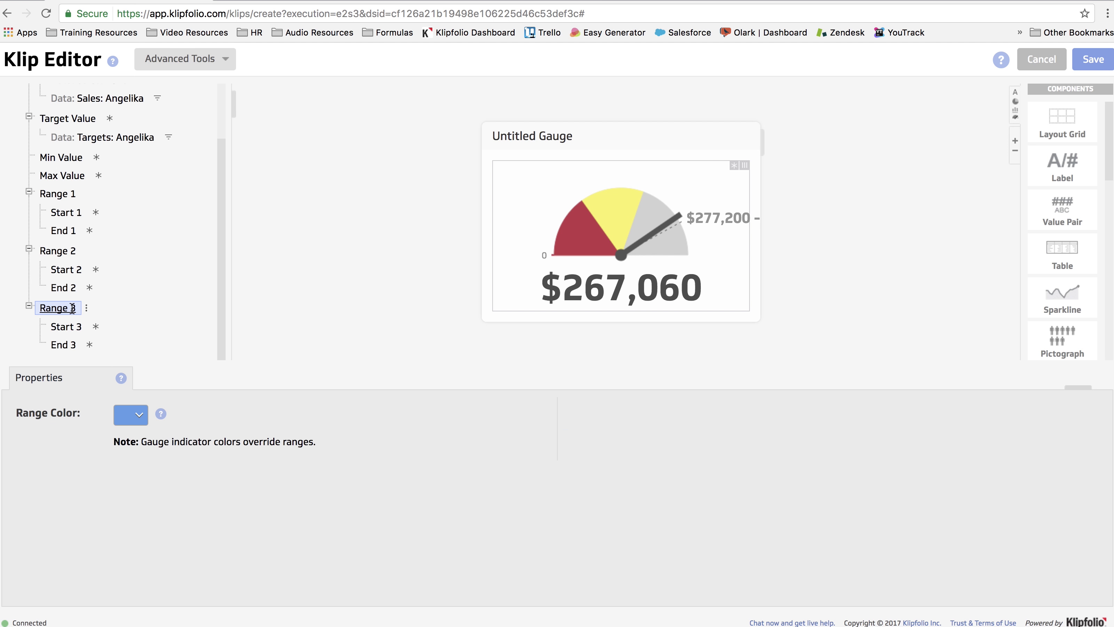
click(143, 421)
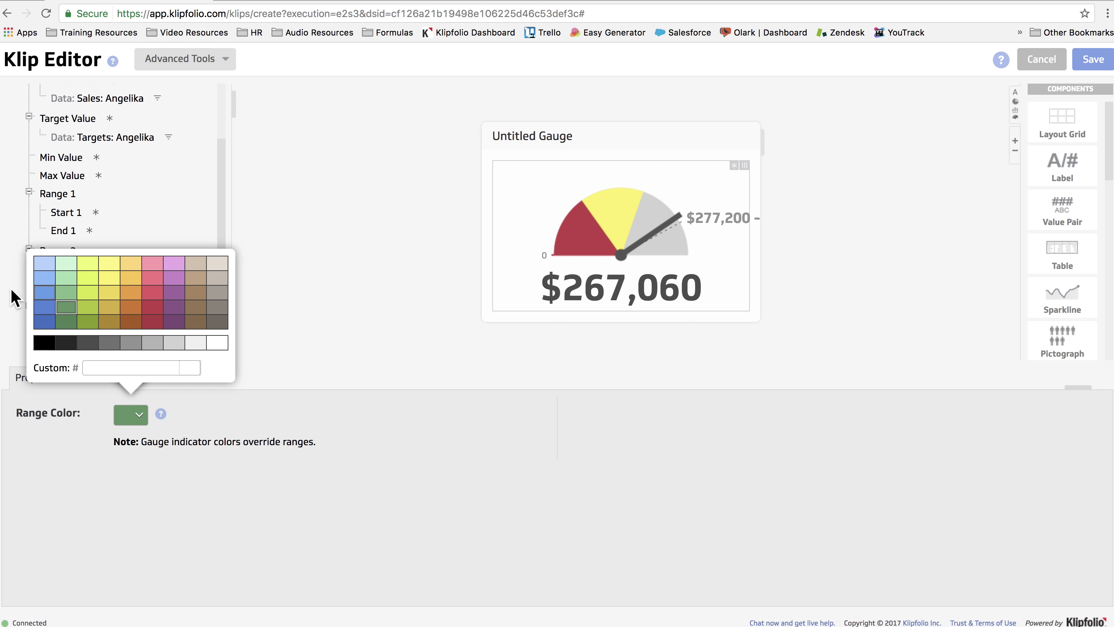
click(66, 329)
click(92, 408)
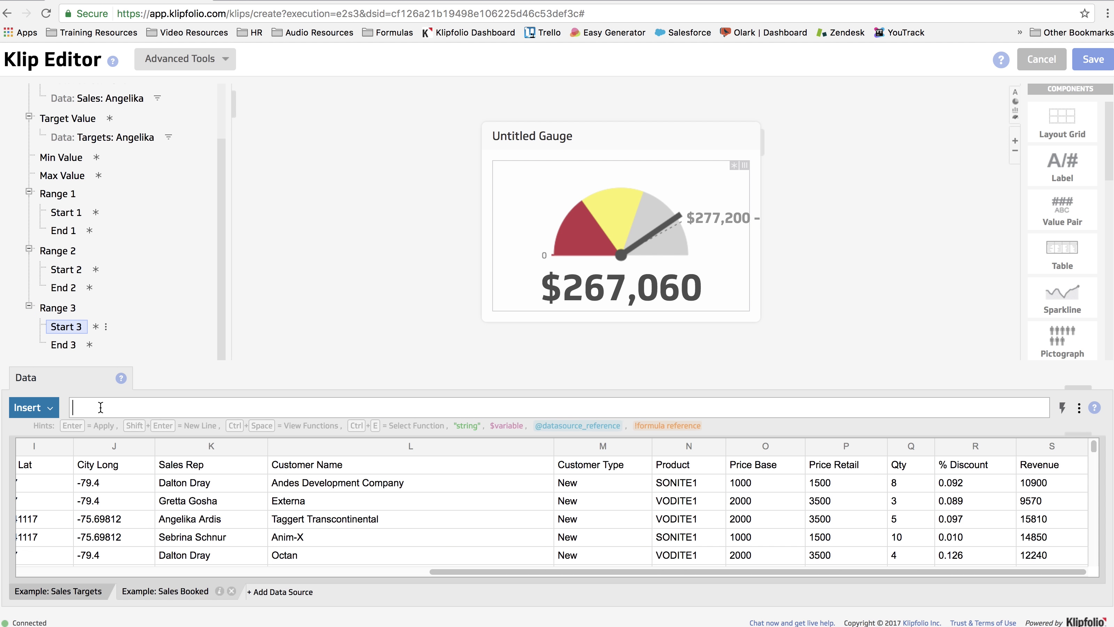
text(200001)
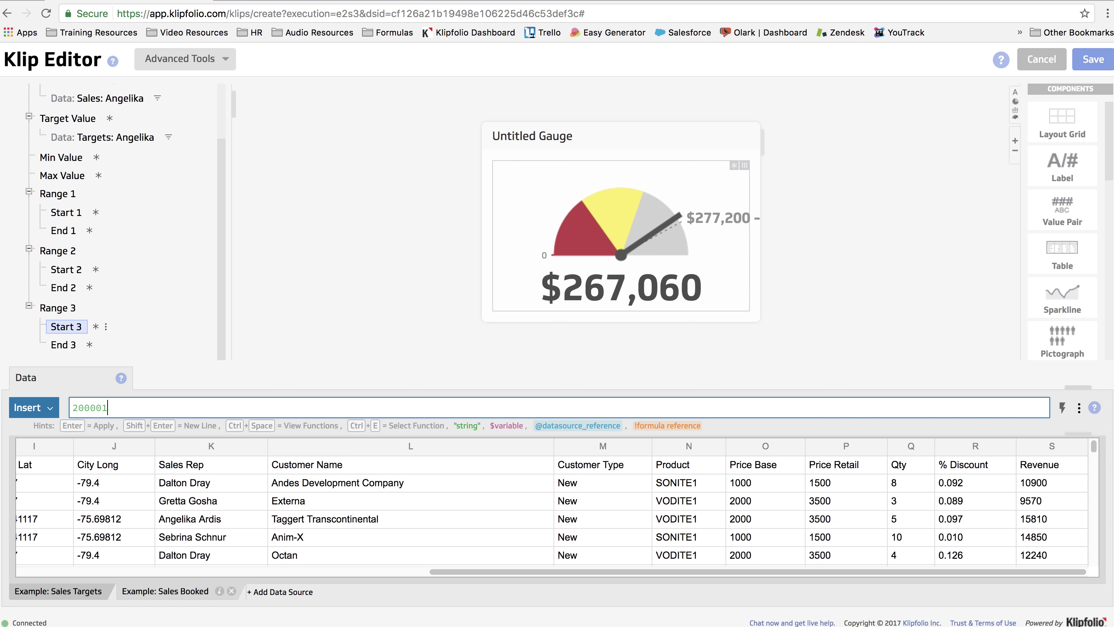
key(Return)
click(63, 344)
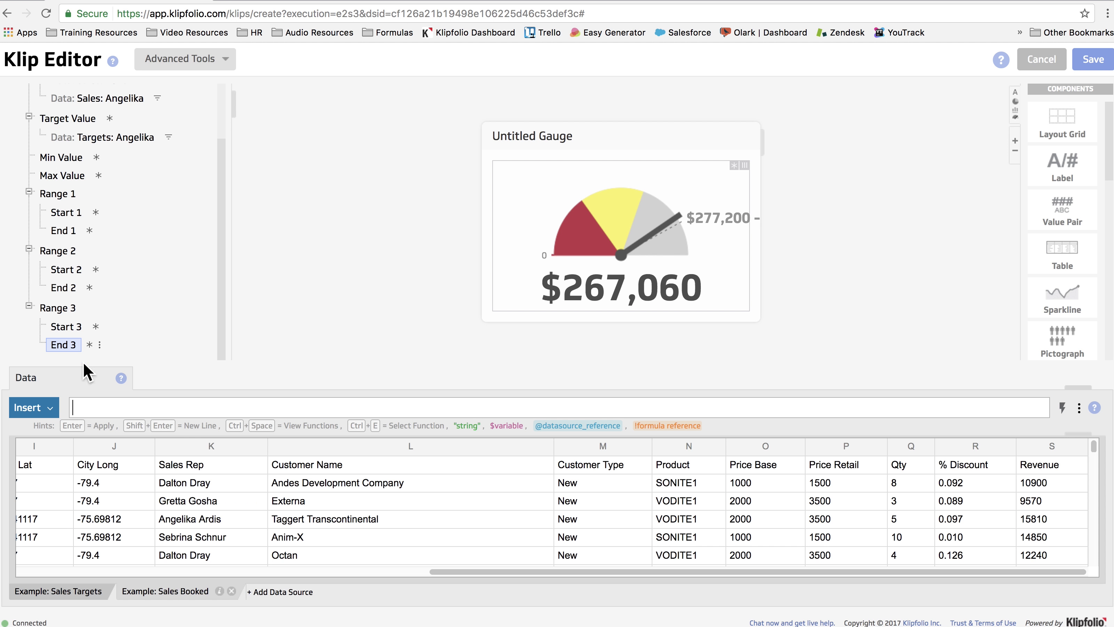
click(98, 407)
text(350)
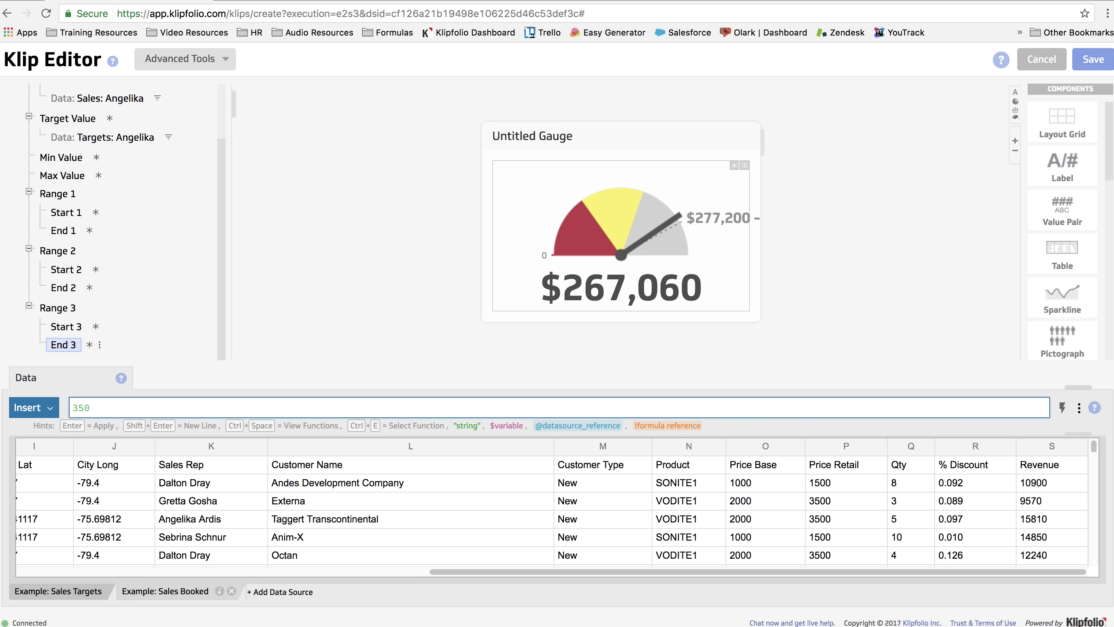
text(000)
key(Return)
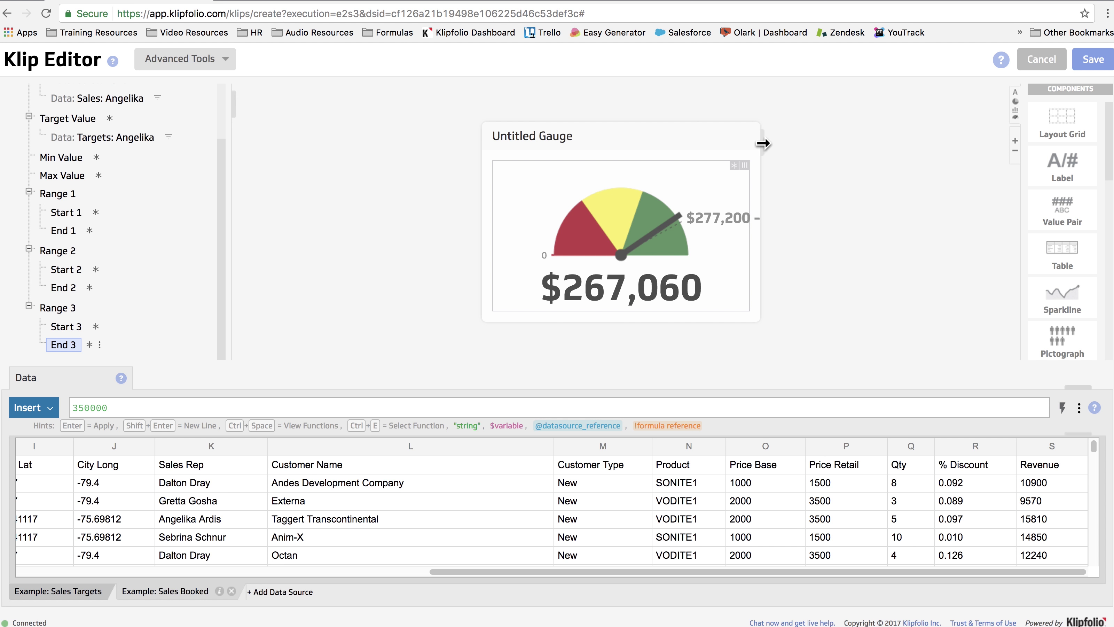
- Widen the Klip to fit the full target label and title it "Current Year Sales - " followed by the sales rep's first name
drag(762, 141, 849, 145)
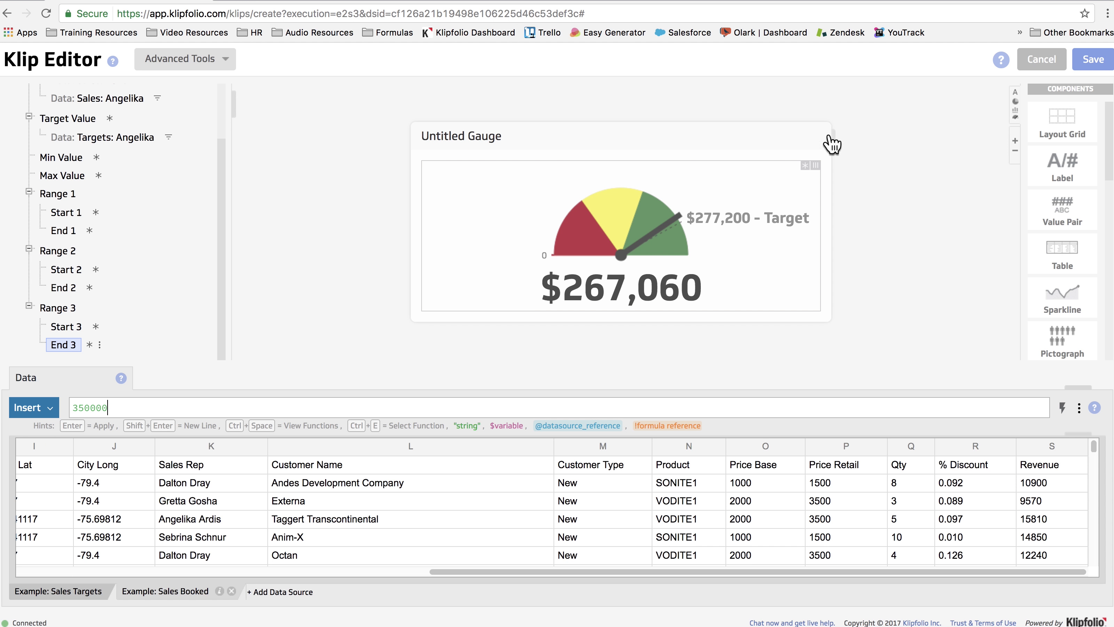
click(458, 138)
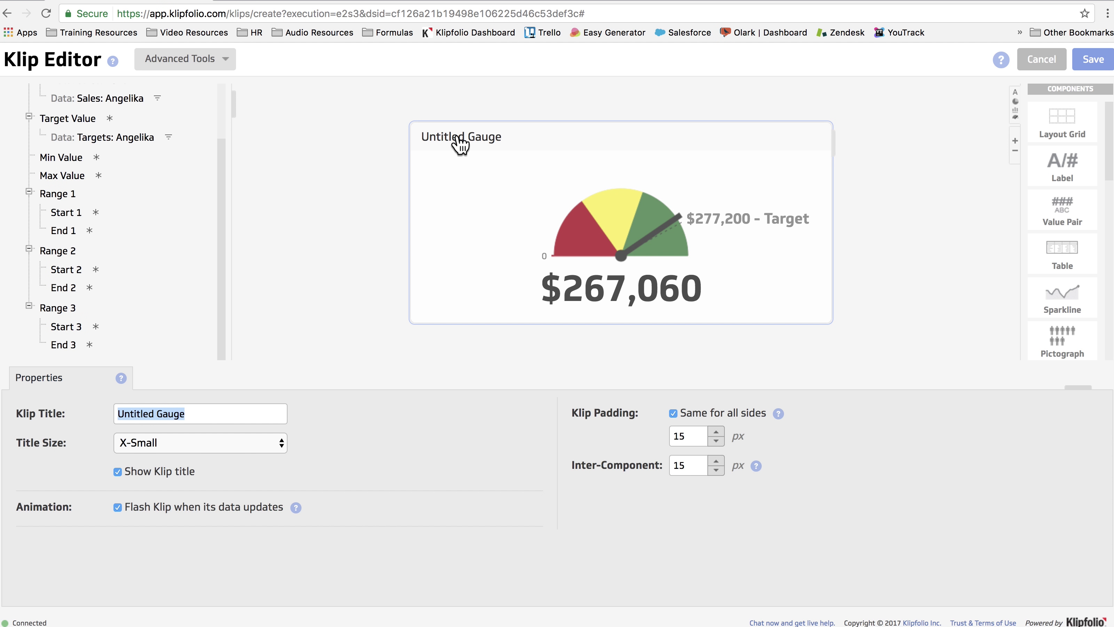
text(Current Year )
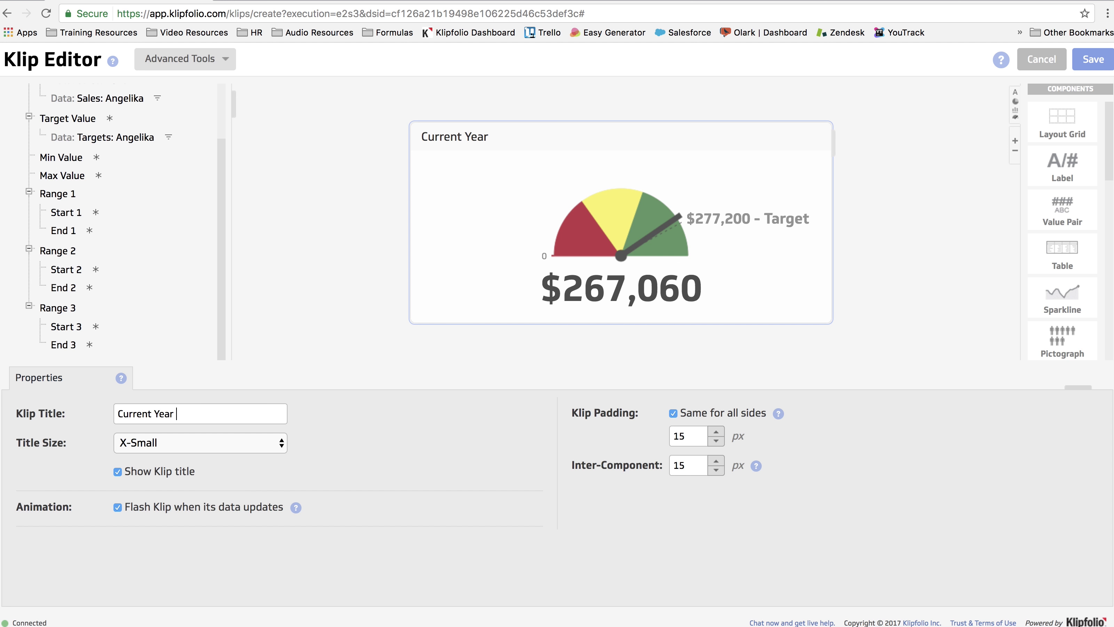
text(Sales - Angelika)
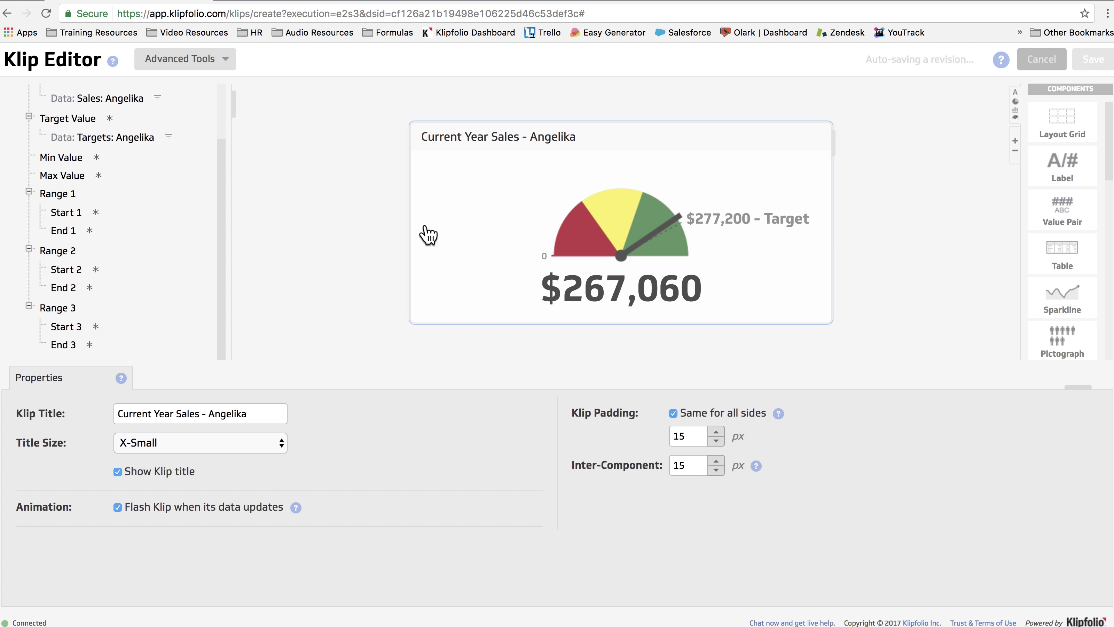
- Save the gauge Klip to the dashboard and close the live chat box
click(1091, 62)
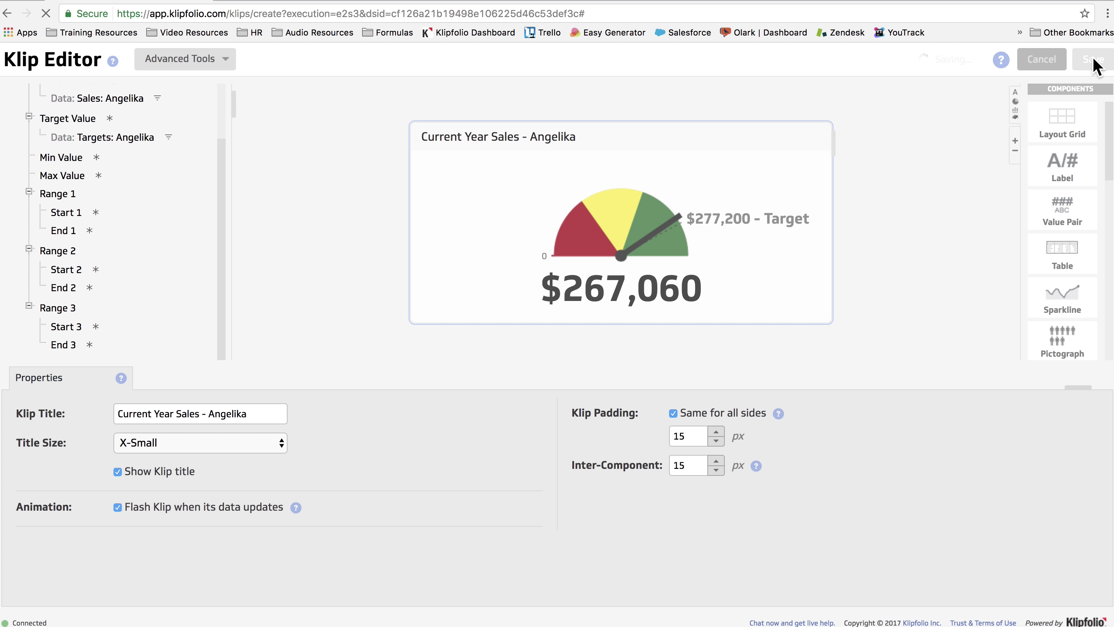
click(1062, 444)
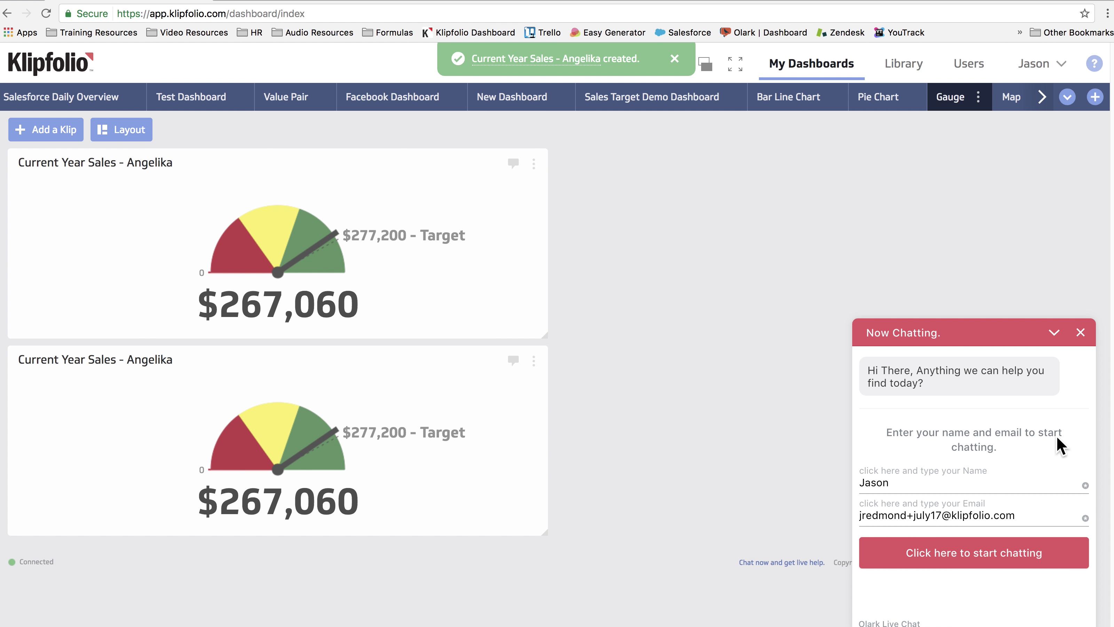
click(1084, 333)
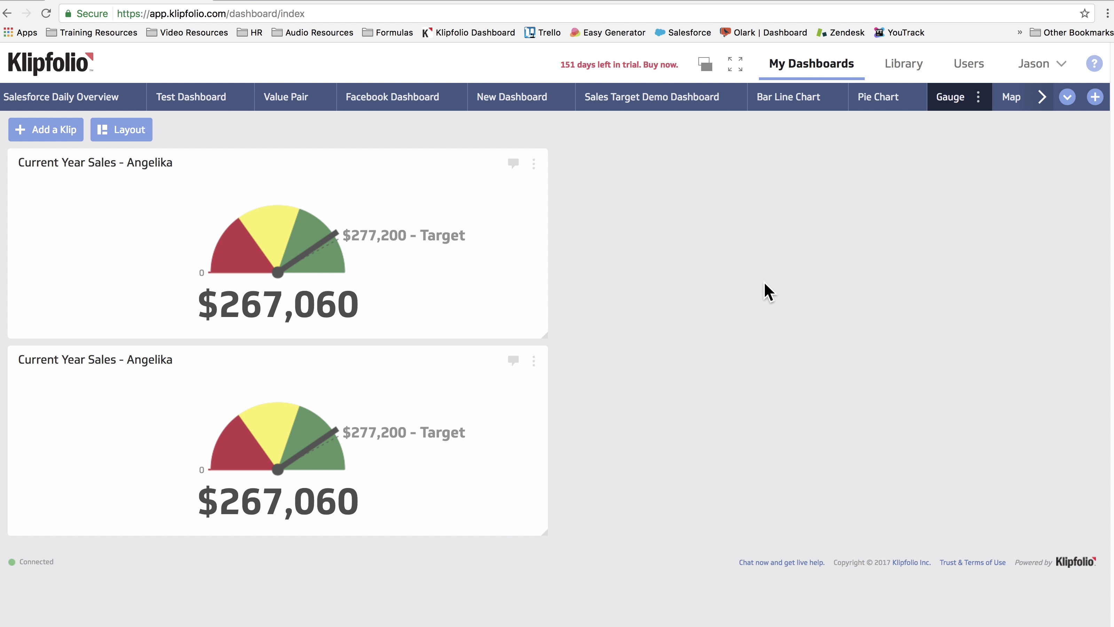